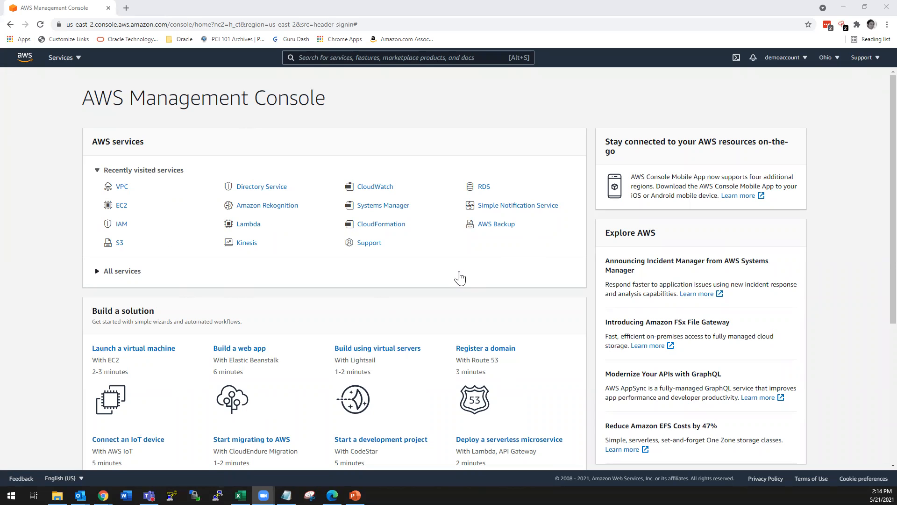
# Step: Open the EC2 service and start launching a new instance in the US East (Ohio) region
pyautogui.click(118, 206)
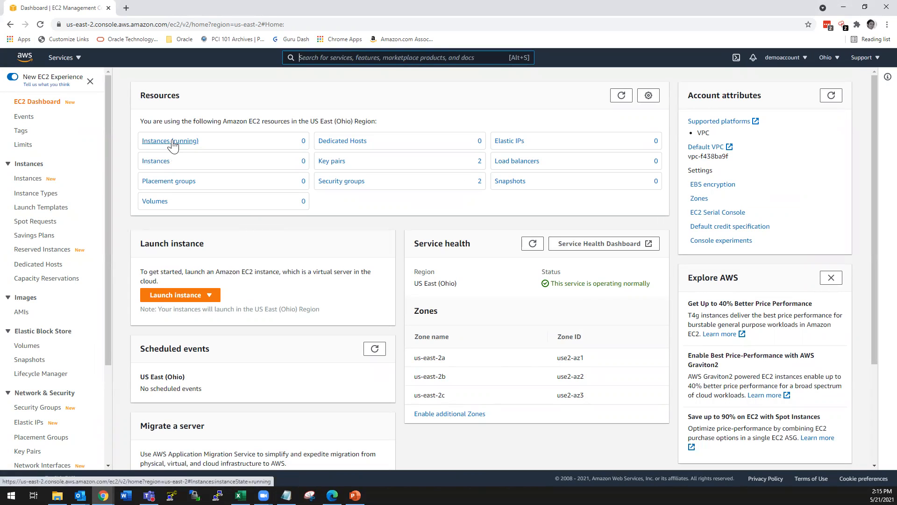
pyautogui.click(171, 297)
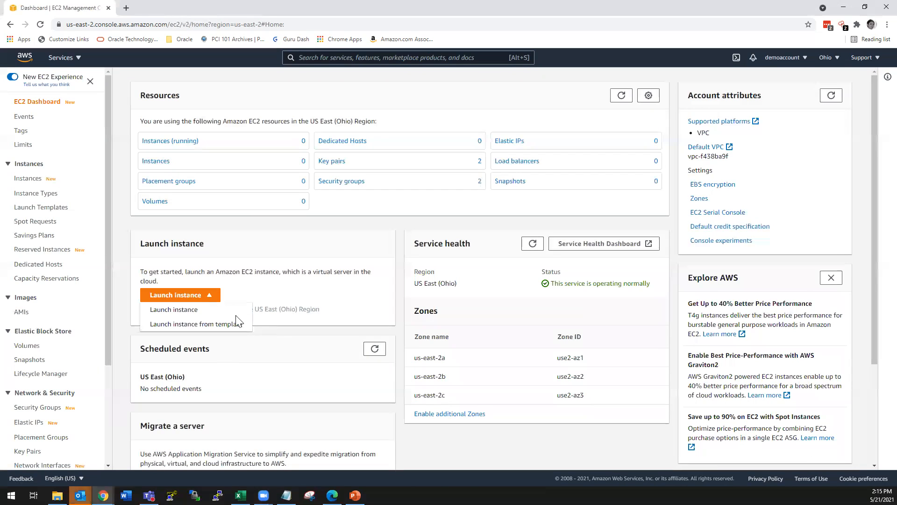
pyautogui.click(177, 311)
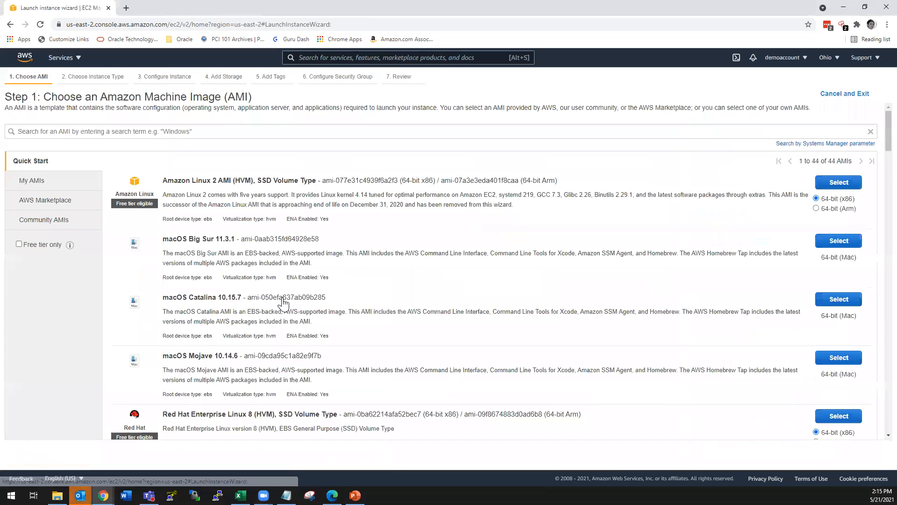
# Step: Search the machine images for ubuntu, choose Ubuntu Server 18.04 LTS (64-bit x86), and accept the t2.micro instance type
pyautogui.click(163, 132)
pyautogui.click(84, 149)
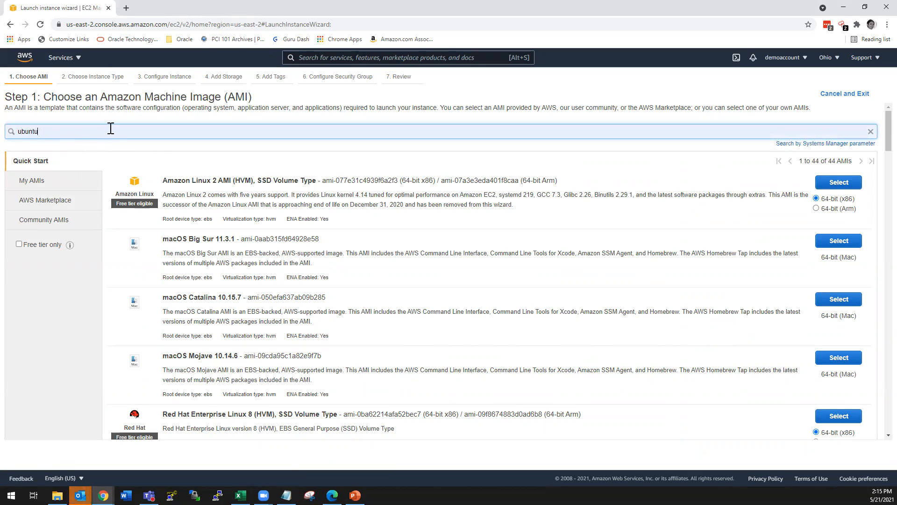
pyautogui.press('Return')
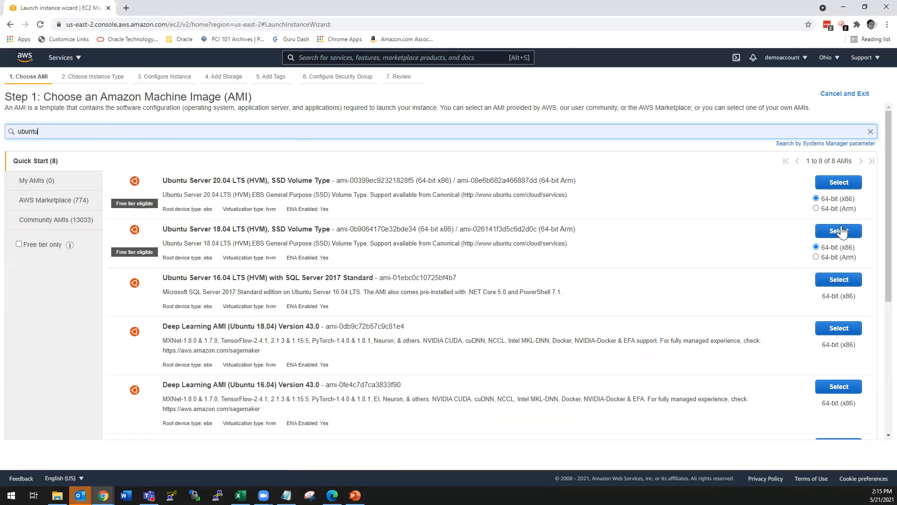
pyautogui.click(840, 231)
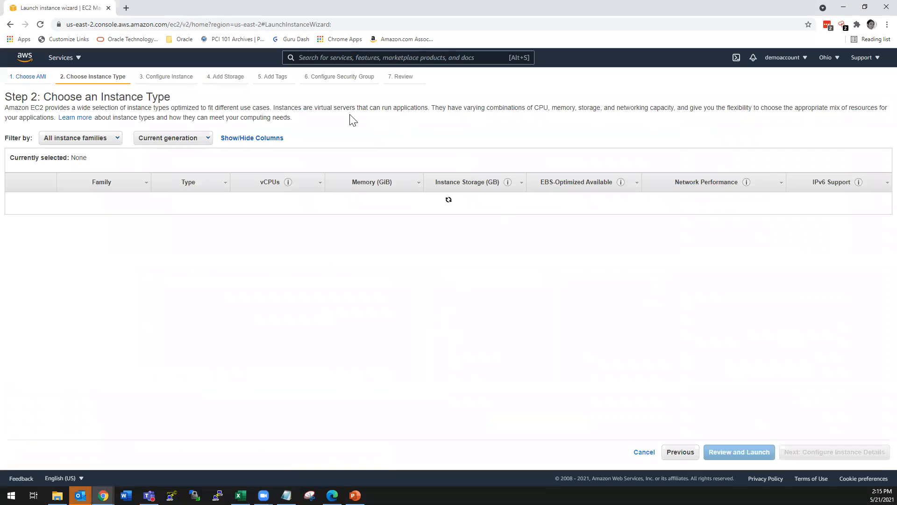
pyautogui.moveTo(184, 227)
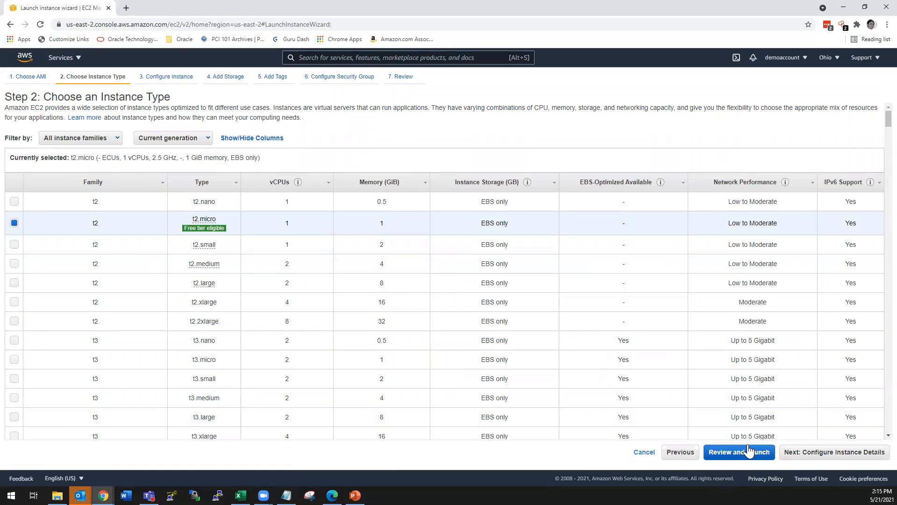
pyautogui.click(804, 458)
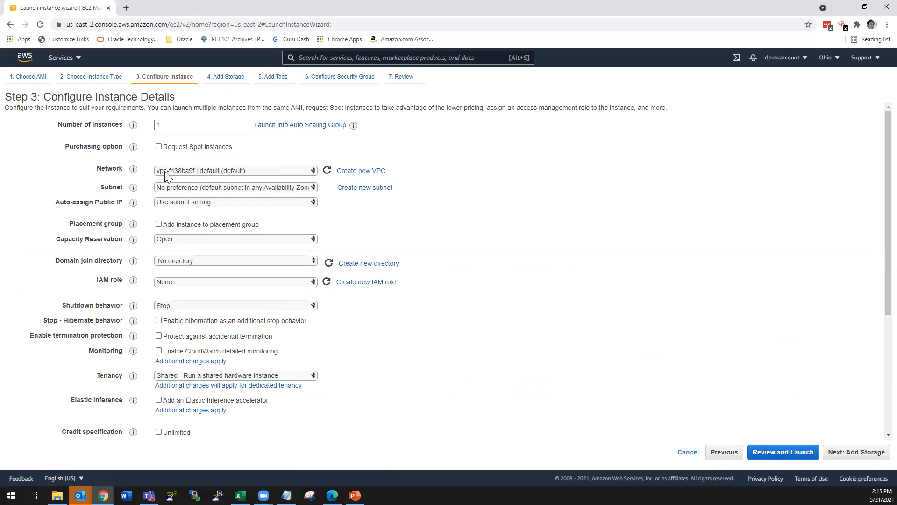
# Step: Place the instance in the default VPC, using subnet 1 in us-east-2a
pyautogui.click(185, 172)
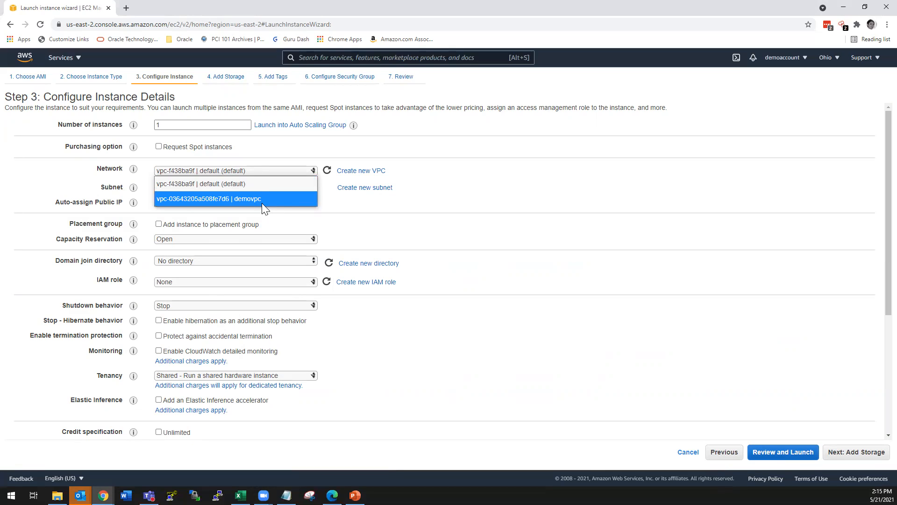
pyautogui.click(204, 183)
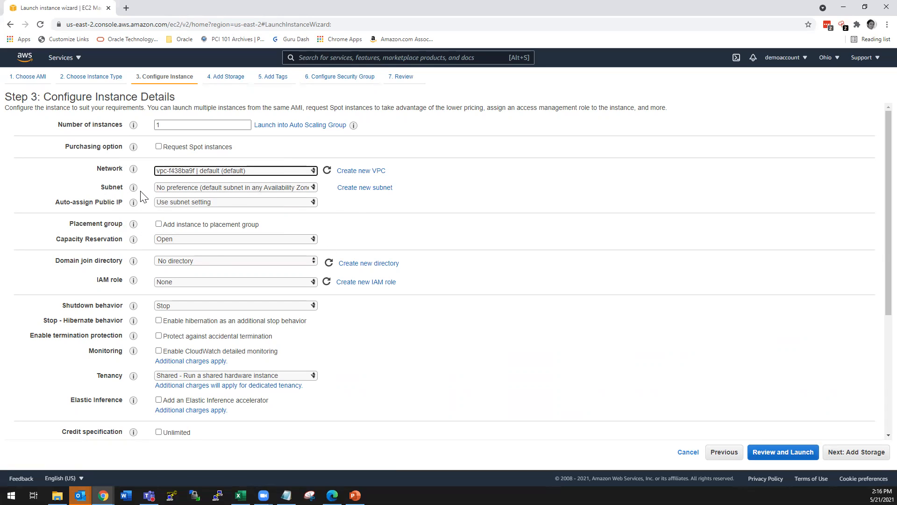
pyautogui.click(213, 187)
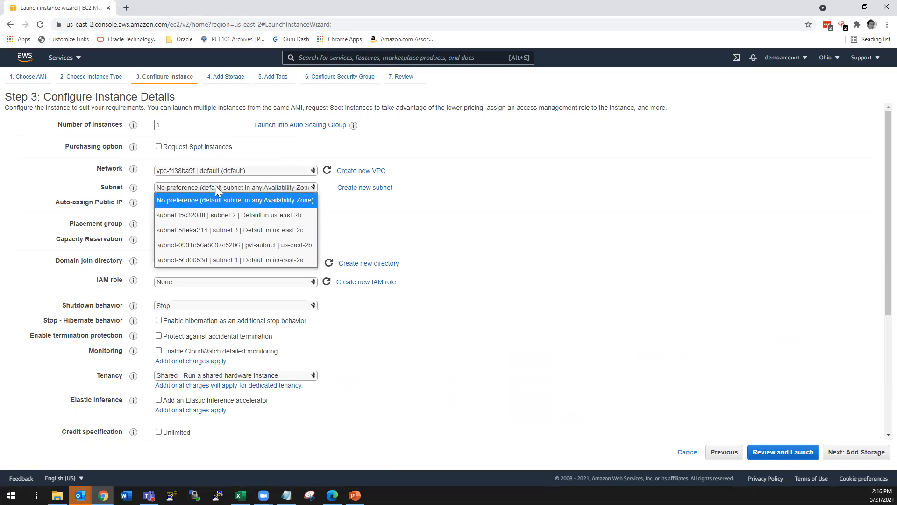
pyautogui.click(243, 261)
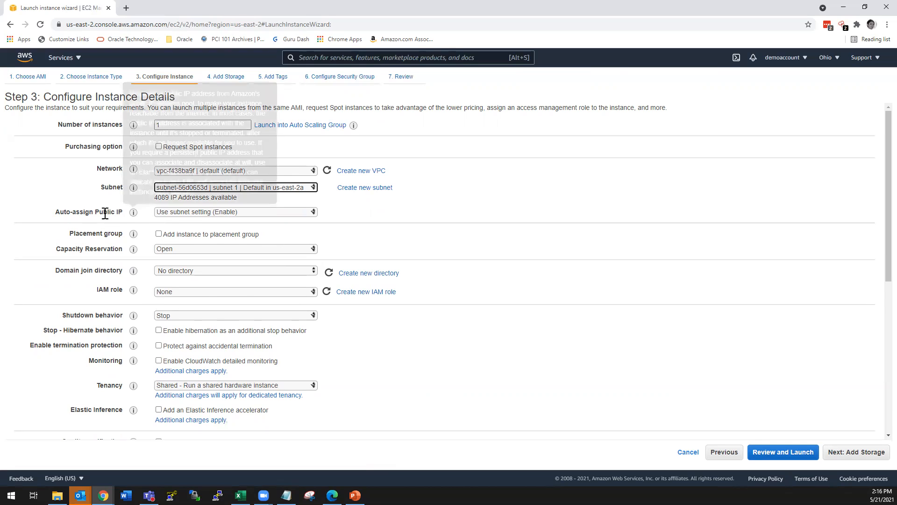
# Step: Review the remaining instance details from public IP assignment to user data, and continue to the storage settings
pyautogui.moveTo(54, 211); pyautogui.dragTo(124, 212)
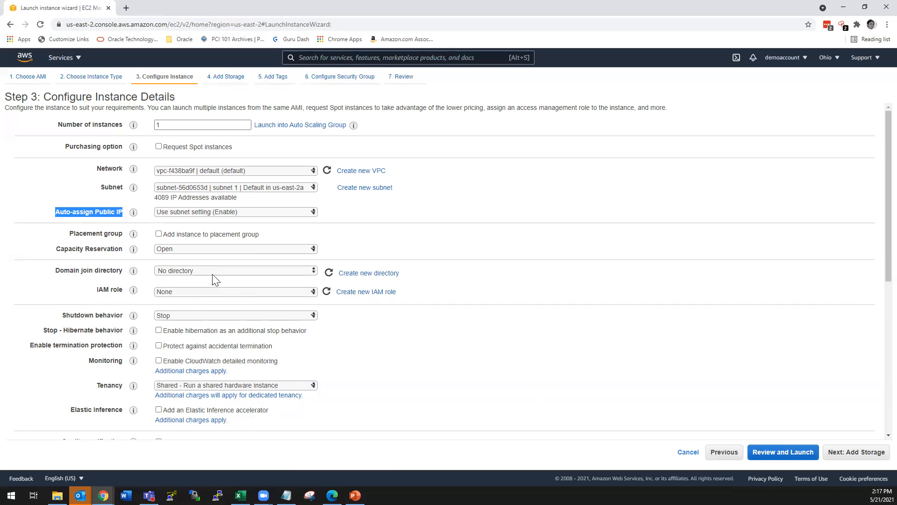
pyautogui.moveTo(136, 216)
pyautogui.scroll(-2, 365, 208)
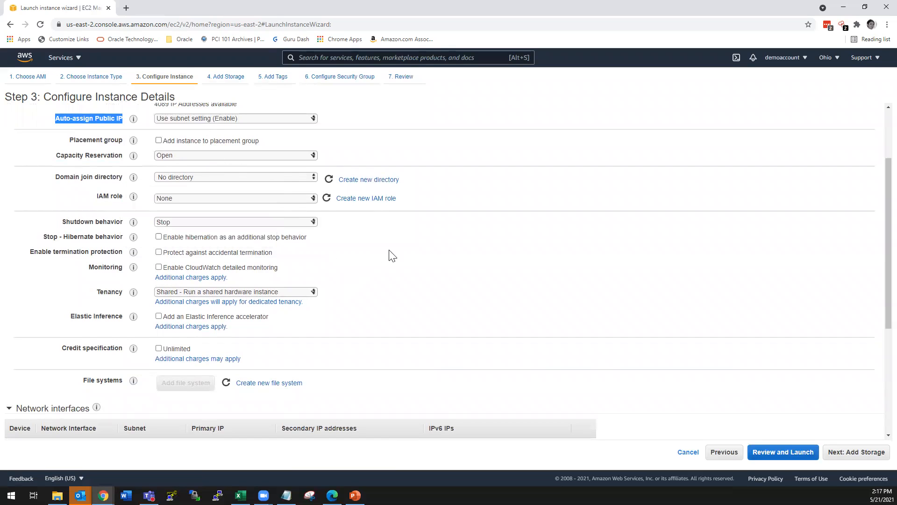
pyautogui.scroll(-2, 393, 255)
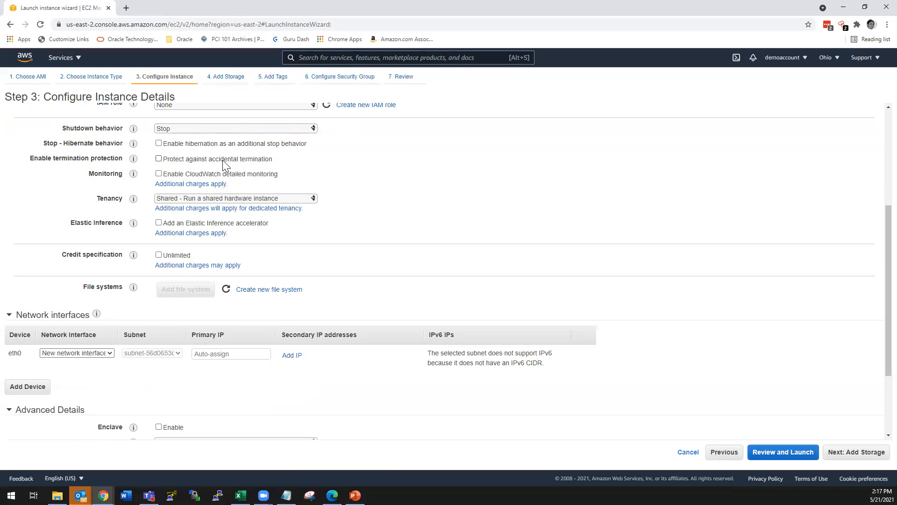
pyautogui.click(170, 159)
pyautogui.scroll(-1, 349, 268)
pyautogui.scroll(-1, 360, 252)
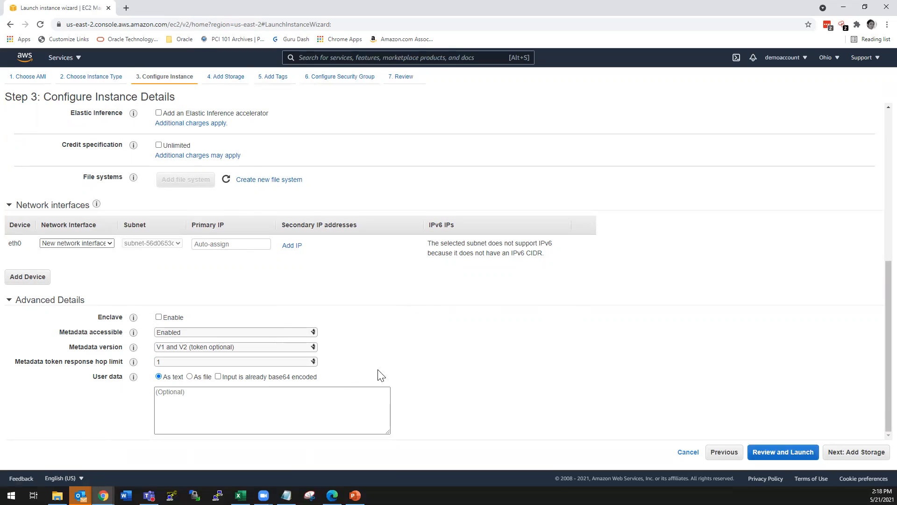
pyautogui.click(158, 391)
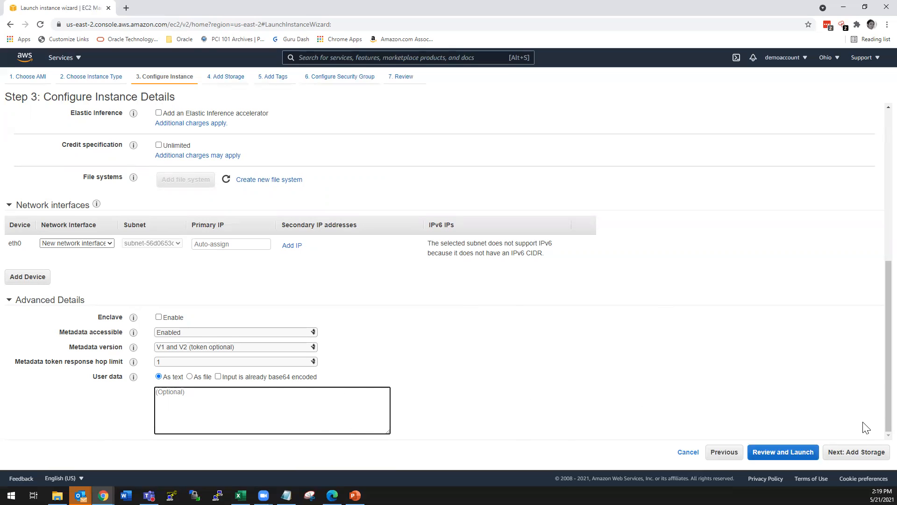
pyautogui.click(858, 457)
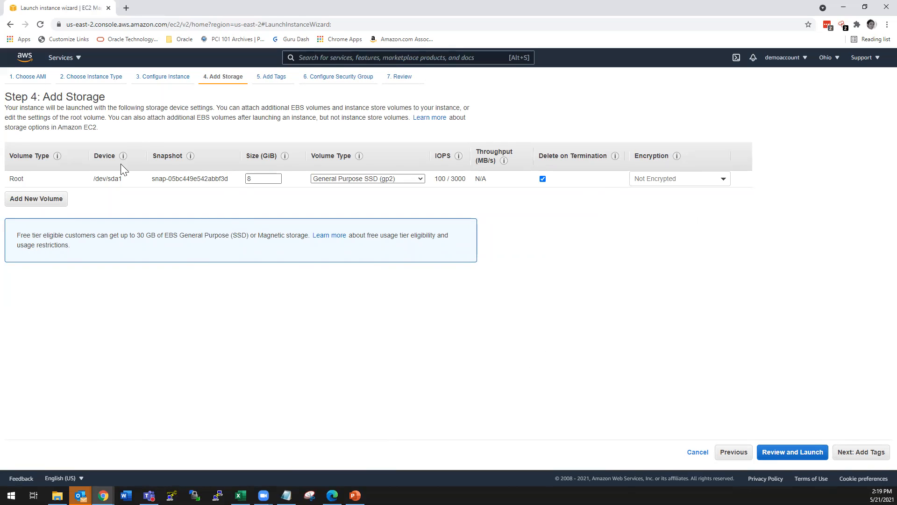
# Step: Switch the root volume's type to General Purpose SSD (gp3) and return it to General Purpose SSD (gp2)
pyautogui.click(248, 179)
pyautogui.doubleClick(248, 179)
pyautogui.click(257, 179)
pyautogui.click(395, 180)
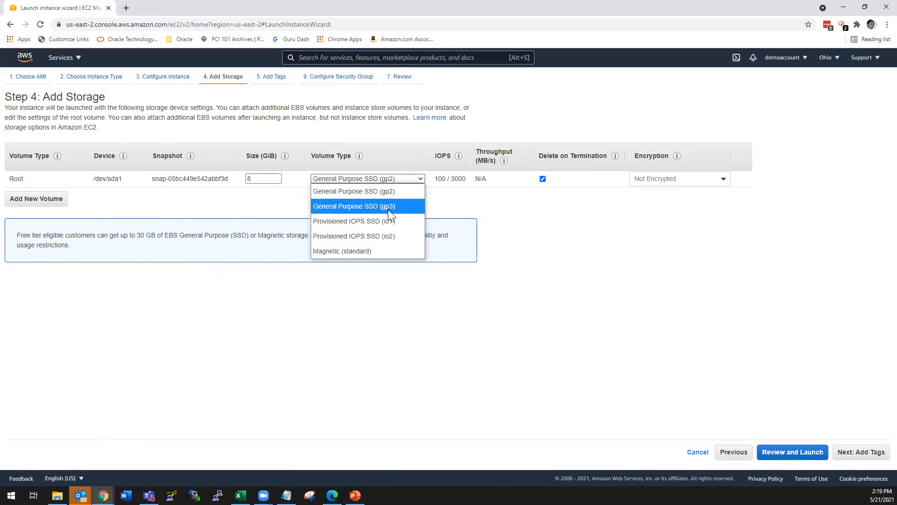
pyautogui.click(358, 207)
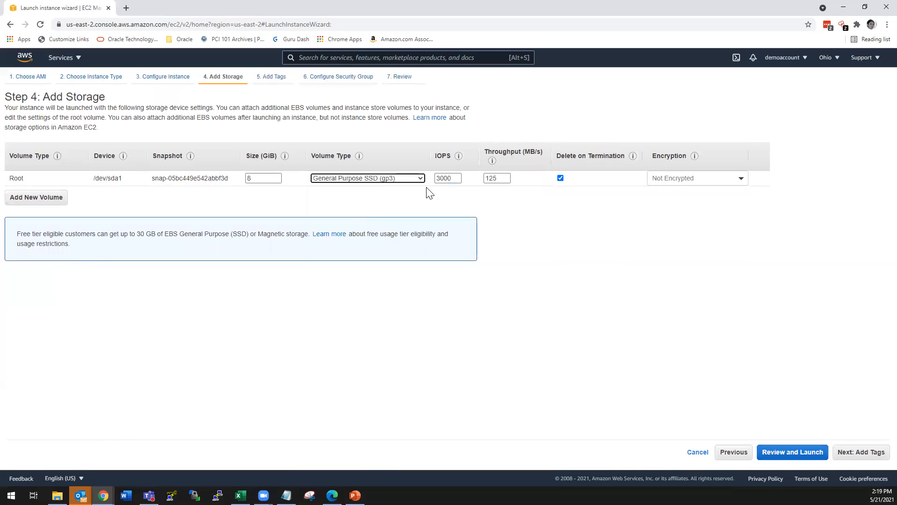
pyautogui.click(400, 180)
pyautogui.click(392, 193)
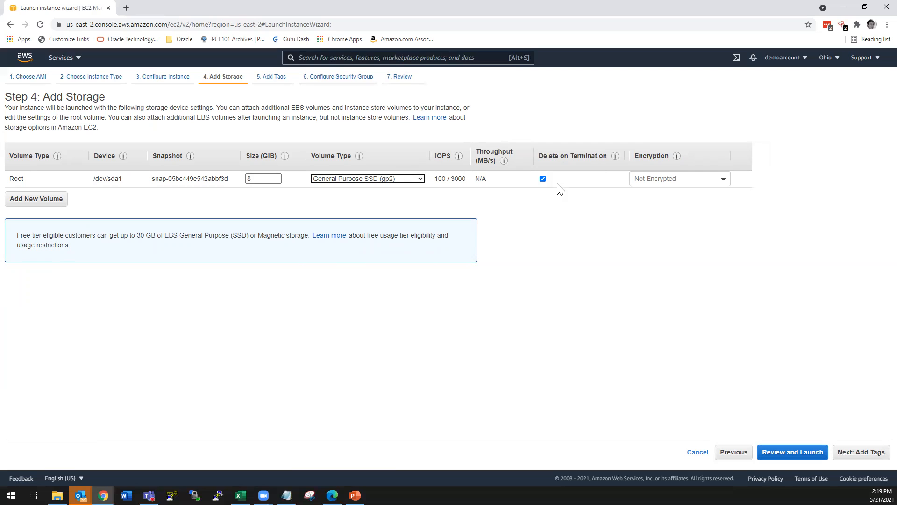
# Step: Turn the root volume's Delete on Termination off and on again, and view its encryption key options without choosing one
pyautogui.click(543, 180)
pyautogui.click(543, 179)
pyautogui.click(686, 178)
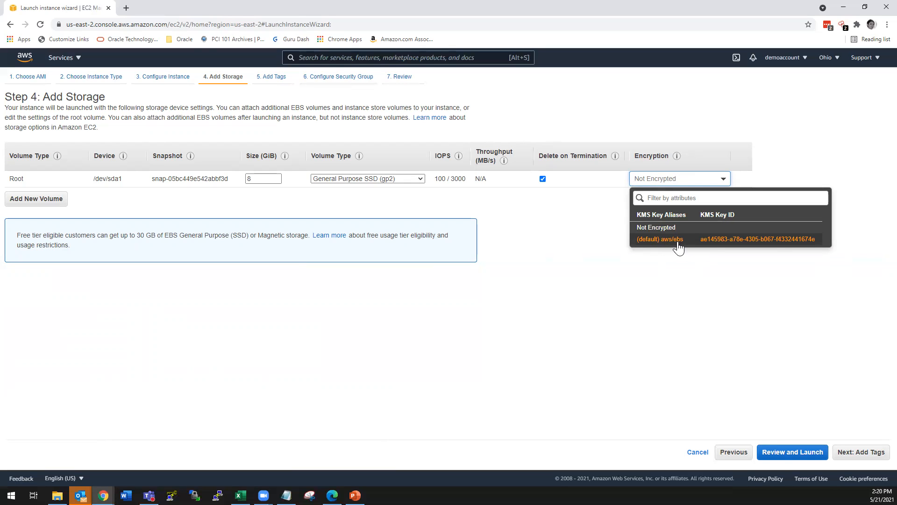
pyautogui.click(592, 236)
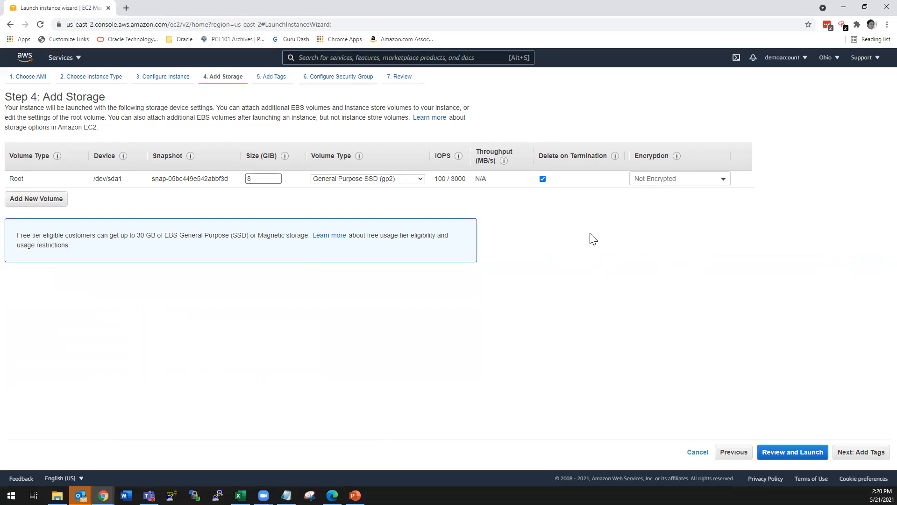
# Step: Add a second EBS volume with the type Provisioned IOPS SSD (io1)
pyautogui.click(47, 201)
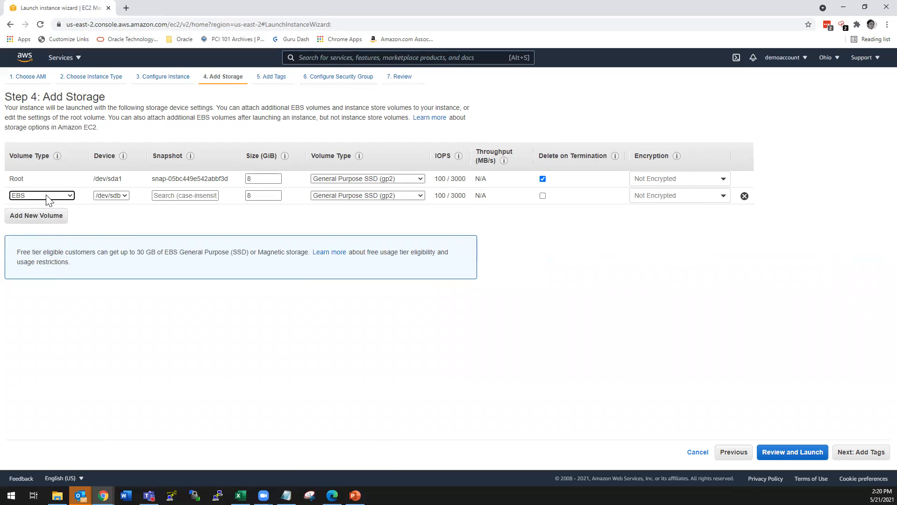
pyautogui.click(71, 196)
pyautogui.click(59, 196)
pyautogui.click(353, 196)
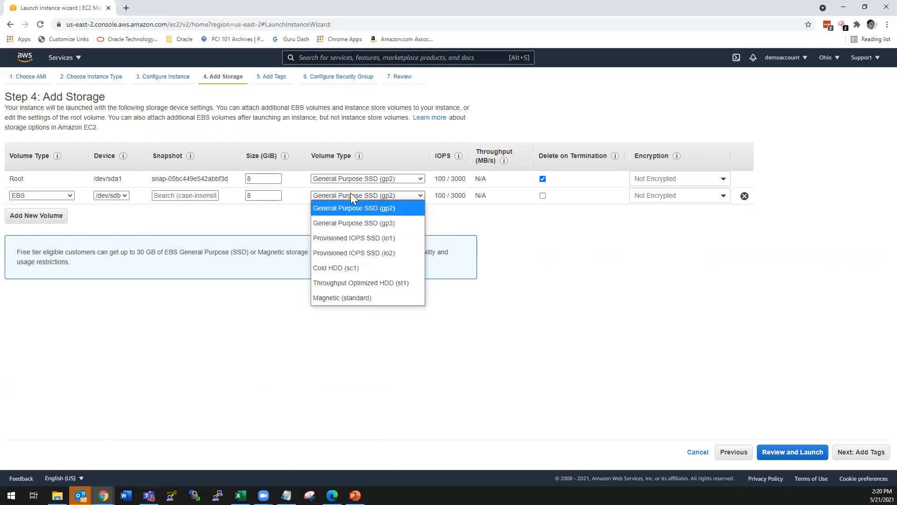
pyautogui.click(402, 239)
pyautogui.doubleClick(451, 198)
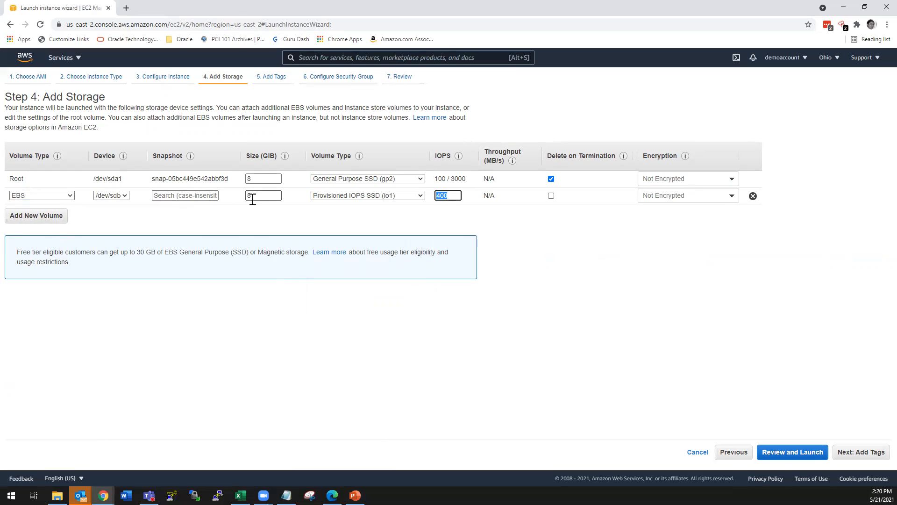
# Step: Set the additional EBS volume's type to General Purpose SSD (gp2) and its size to 100 GiB
pyautogui.click(403, 196)
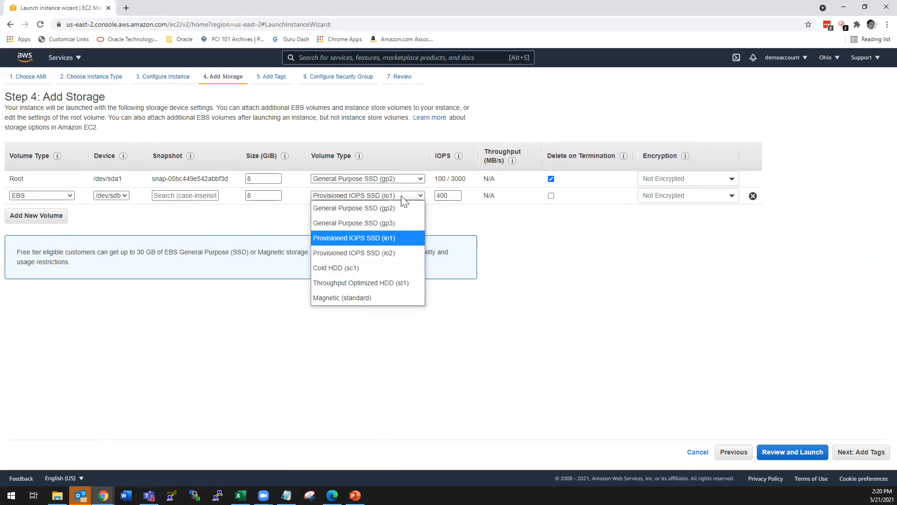
pyautogui.click(392, 208)
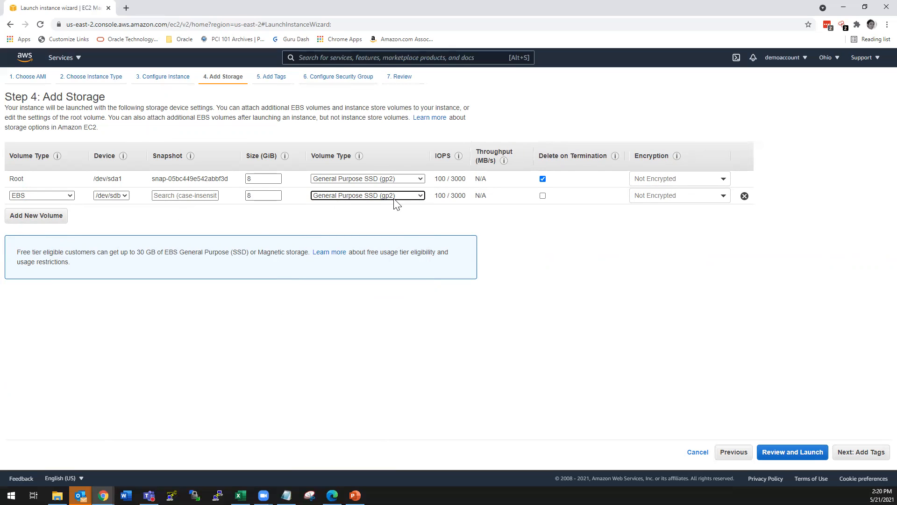
pyautogui.moveTo(454, 198)
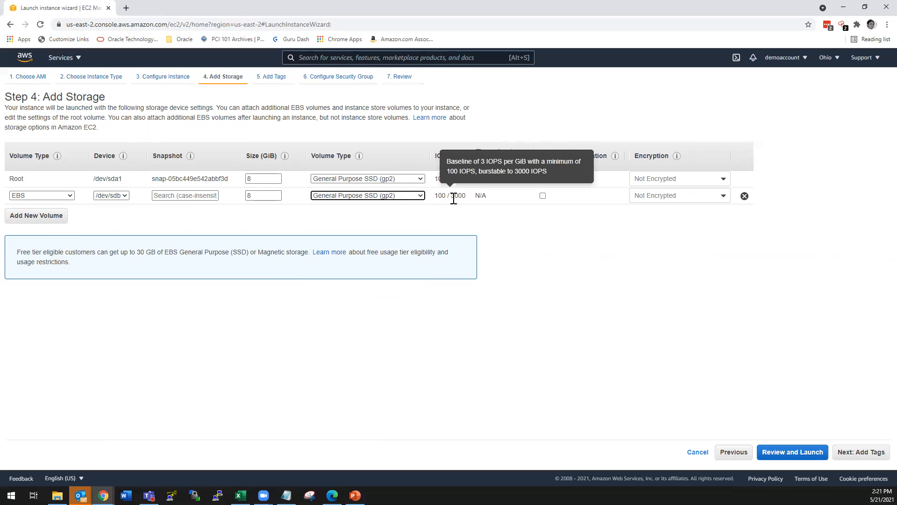
pyautogui.doubleClick(258, 196)
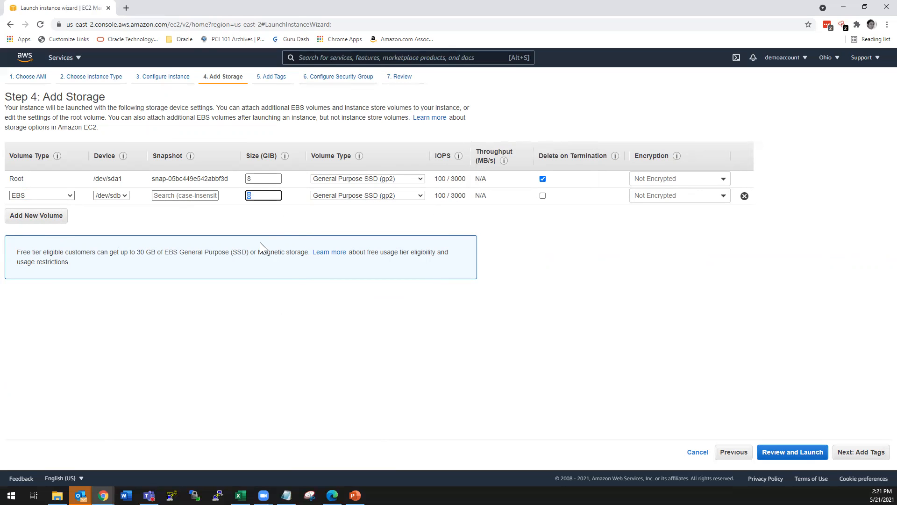
pyautogui.write('100')
pyautogui.press('Tab')
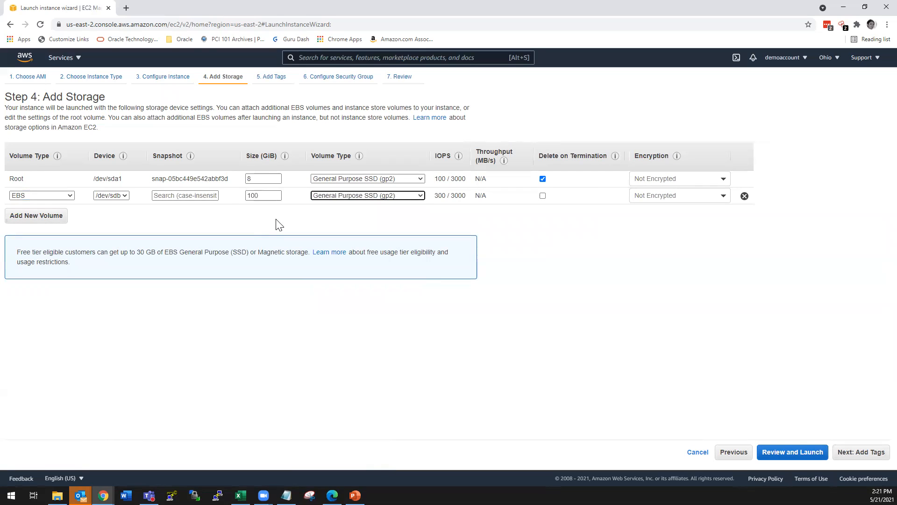
# Step: Check the additional volume's IOPS against the free tier storage note, and remove that EBS volume
pyautogui.moveTo(440, 195)
pyautogui.moveTo(436, 195); pyautogui.dragTo(446, 196)
pyautogui.click(361, 215)
pyautogui.moveTo(137, 251); pyautogui.dragTo(252, 252)
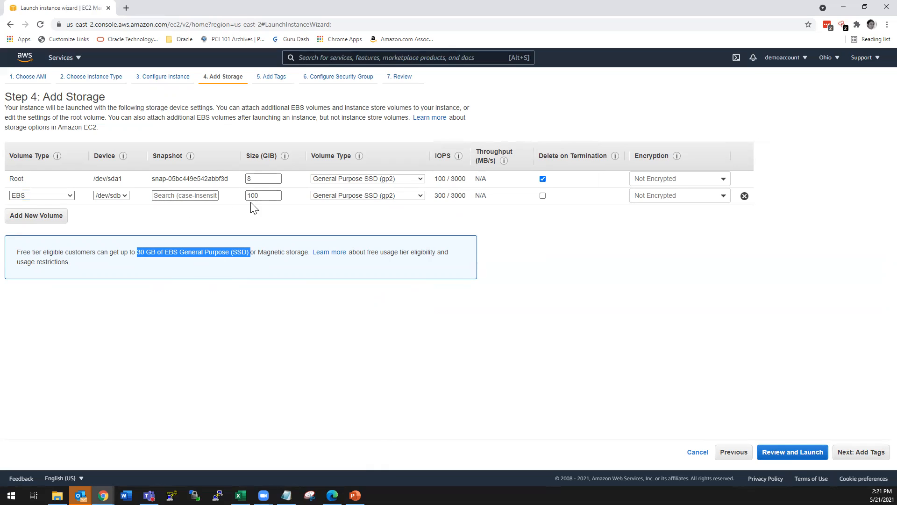
pyautogui.doubleClick(263, 195)
pyautogui.moveTo(264, 195); pyautogui.dragTo(211, 195)
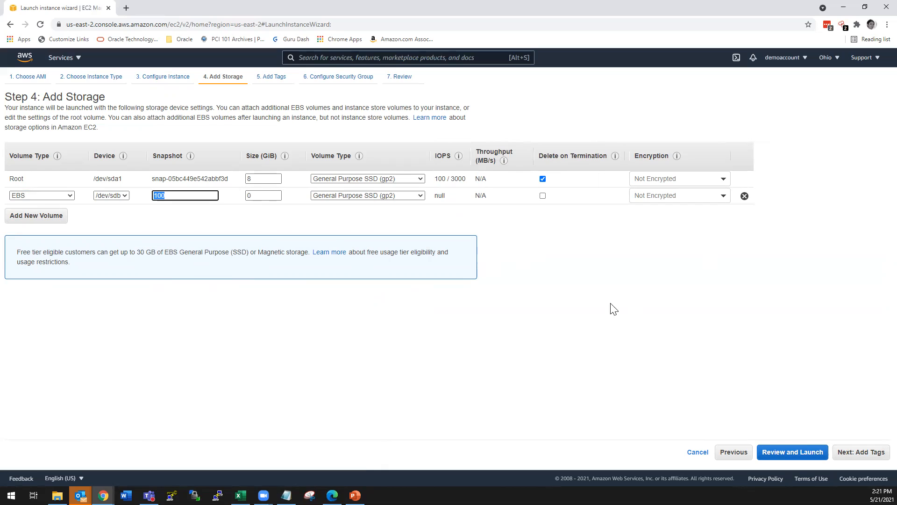
pyautogui.click(745, 195)
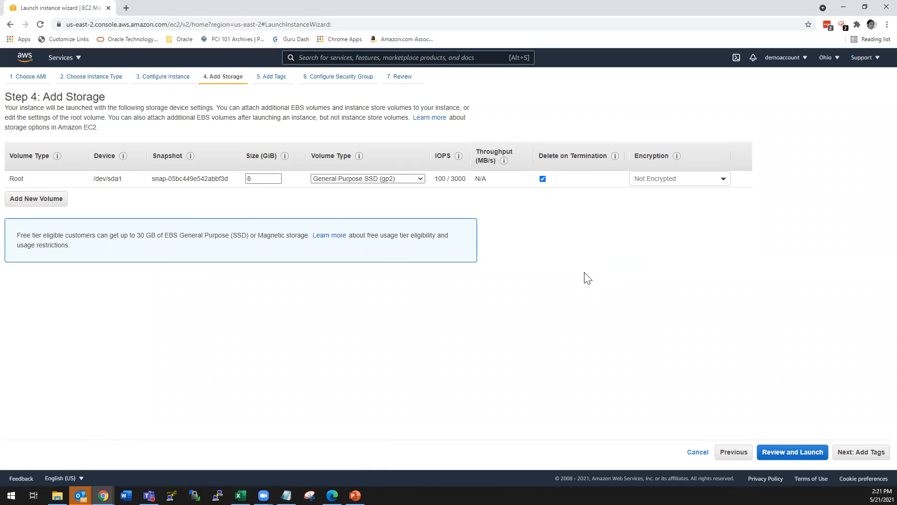
# Step: Accept the storage configuration with only the root volume and continue to the tag settings
pyautogui.click(870, 453)
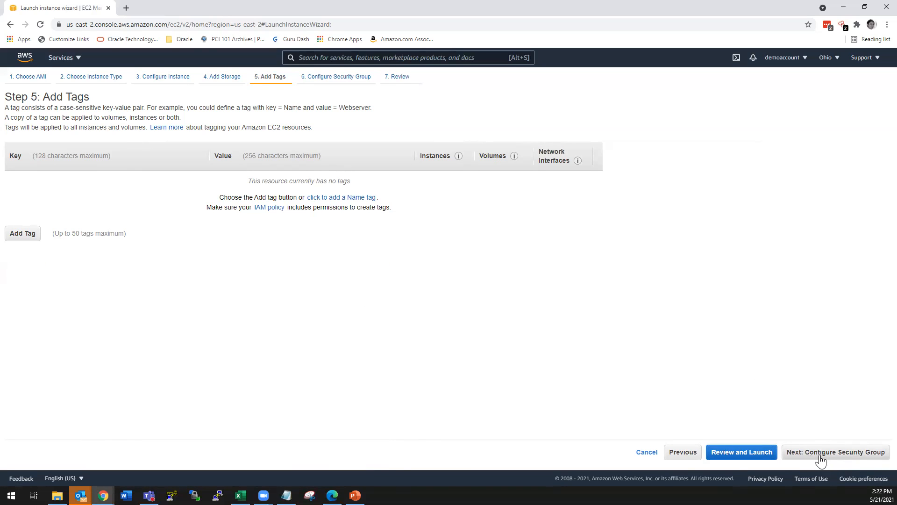
pyautogui.click(28, 237)
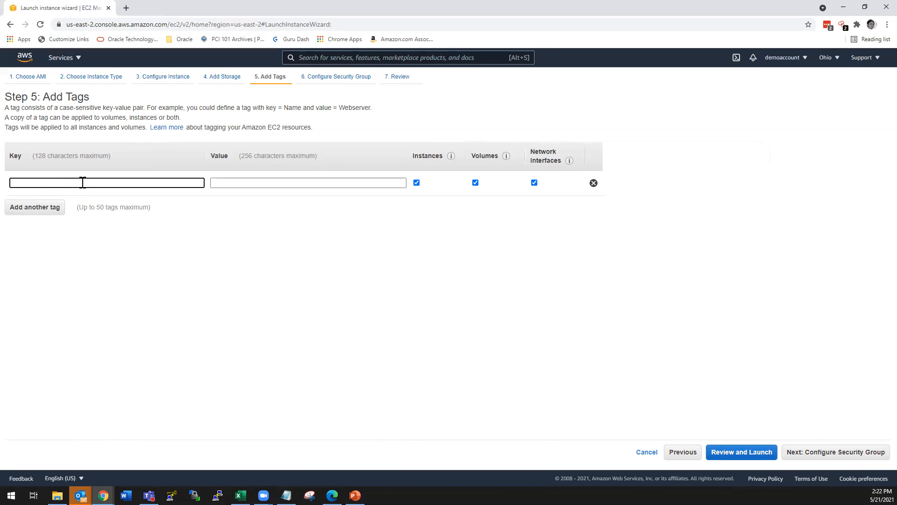
pyautogui.click(63, 183)
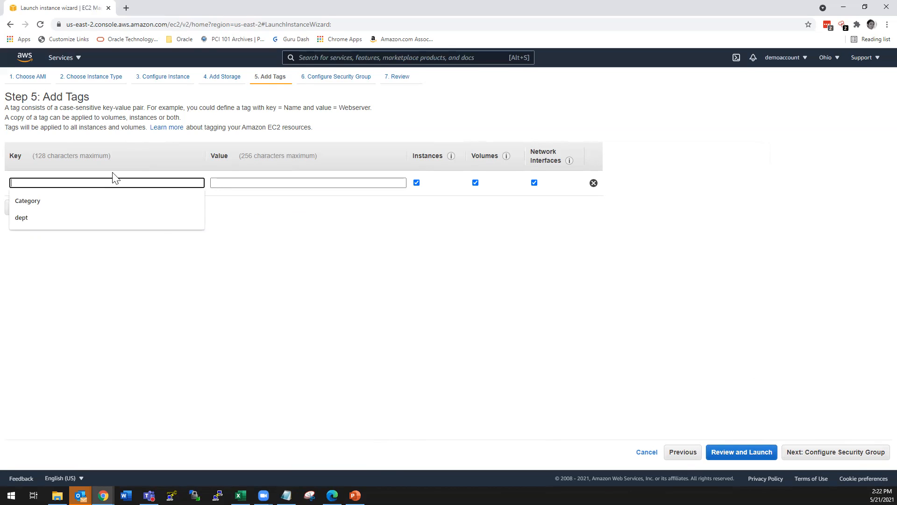
pyautogui.click(319, 277)
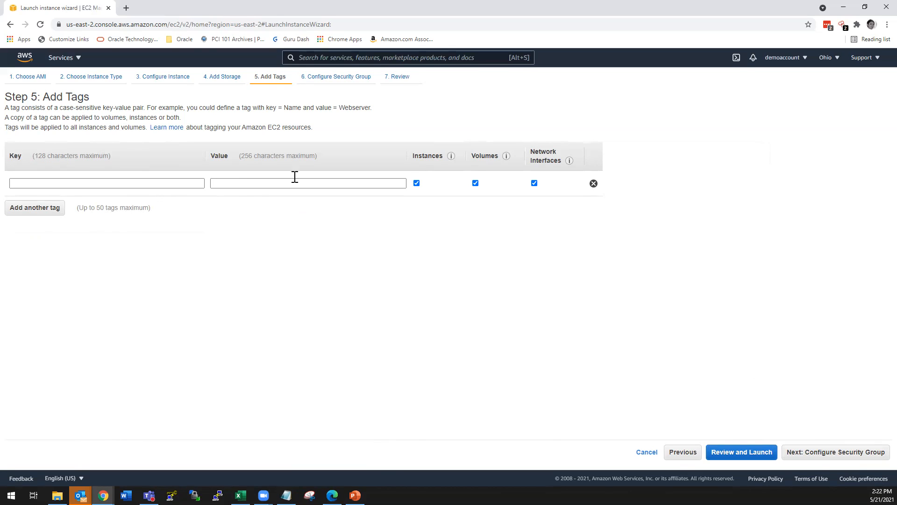
pyautogui.click(594, 183)
# Step: Continue without tags to the security group settings and restrict the SSH rule's source to My IP
pyautogui.click(832, 455)
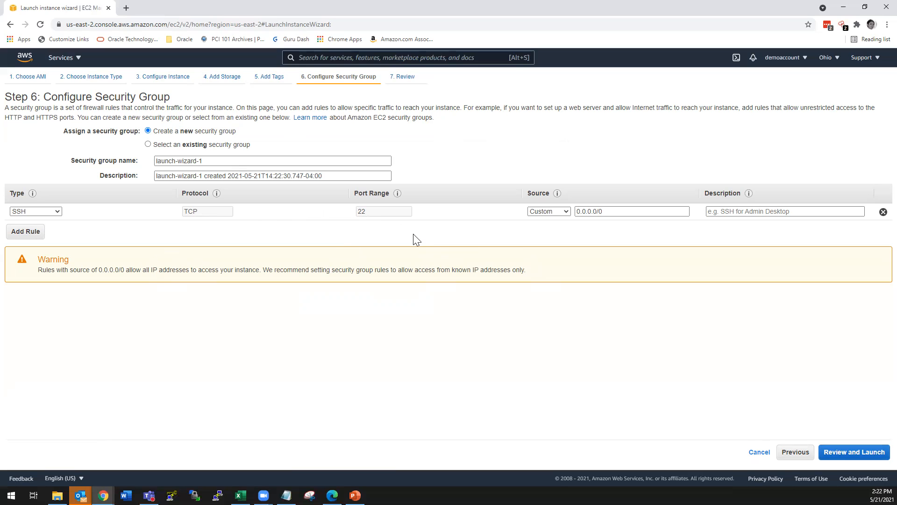
pyautogui.click(565, 214)
pyautogui.click(547, 260)
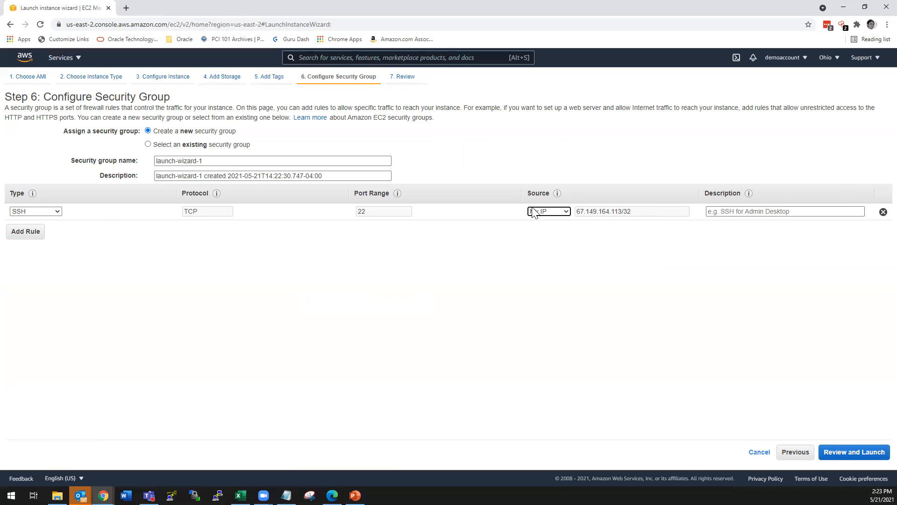
pyautogui.click(558, 214)
pyautogui.click(555, 222)
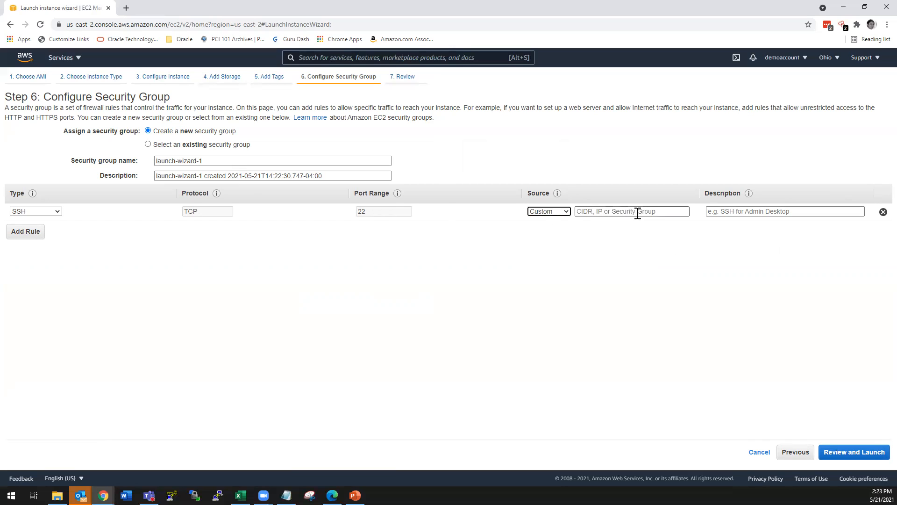
pyautogui.click(567, 213)
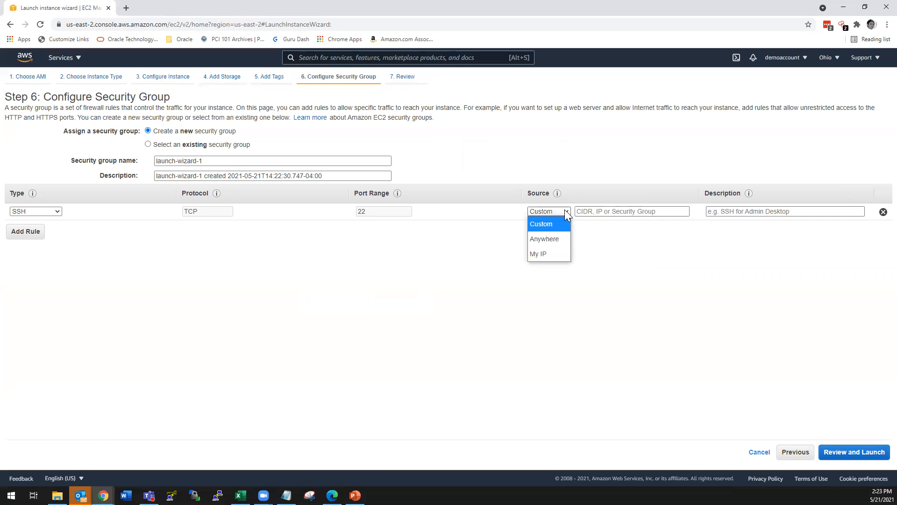
pyautogui.click(559, 257)
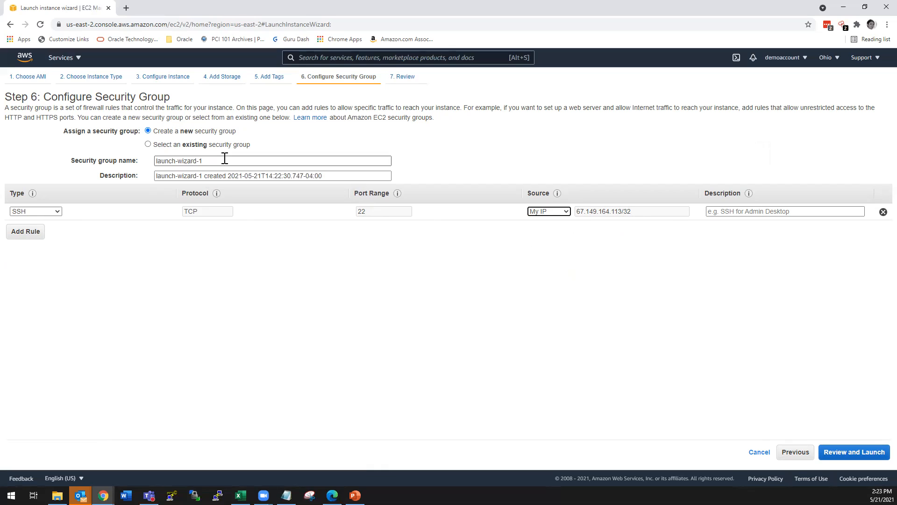
# Step: Name the new security group demo2c2 and set its description to "demo2c2 from my laptop"
pyautogui.moveTo(223, 160); pyautogui.dragTo(96, 150)
pyautogui.write('de')
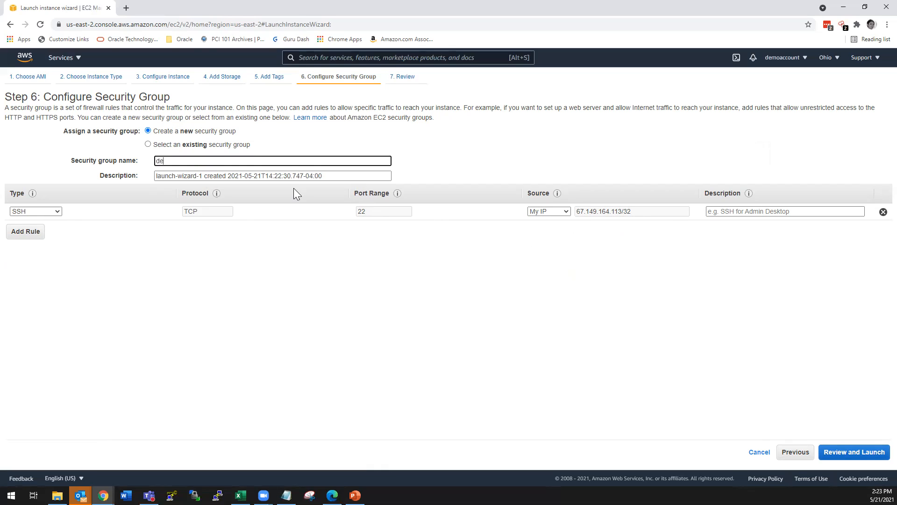
pyautogui.write('mo2c2')
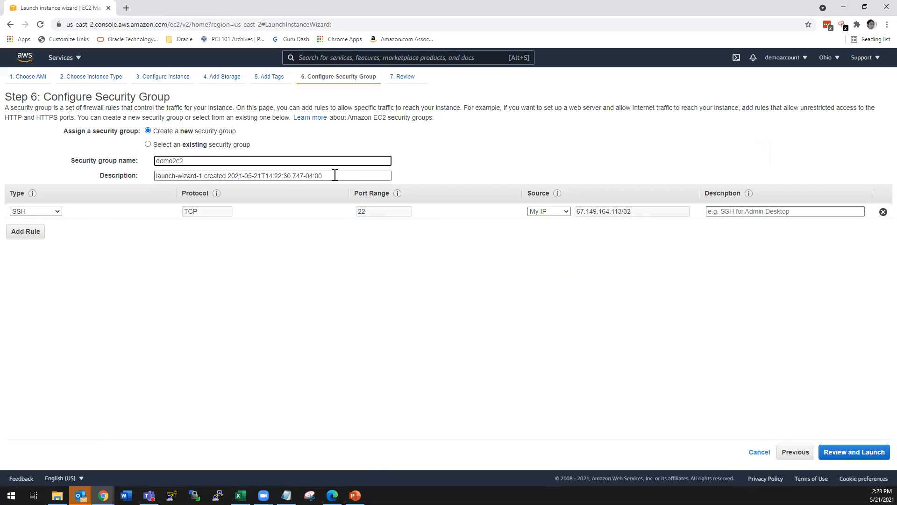
pyautogui.moveTo(194, 160); pyautogui.dragTo(130, 158)
pyautogui.hotkey('ctrl', 'c')
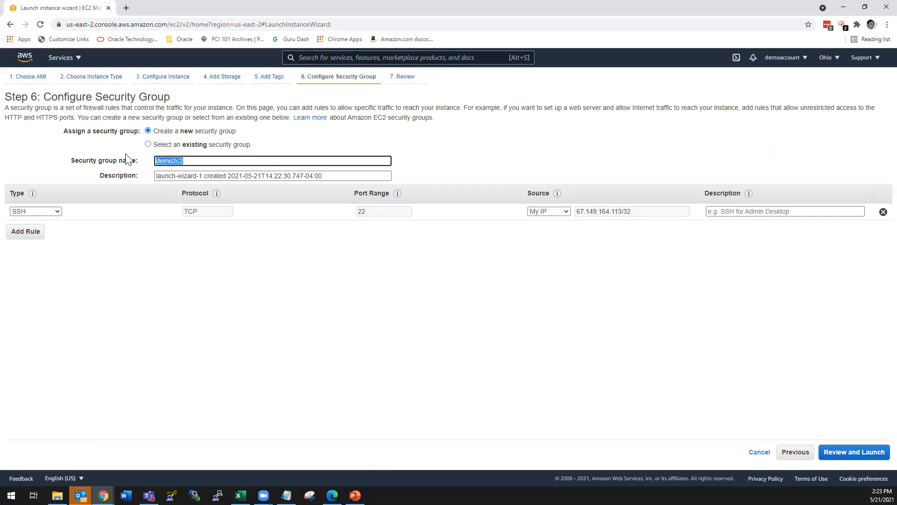
pyautogui.moveTo(333, 176); pyautogui.dragTo(134, 174)
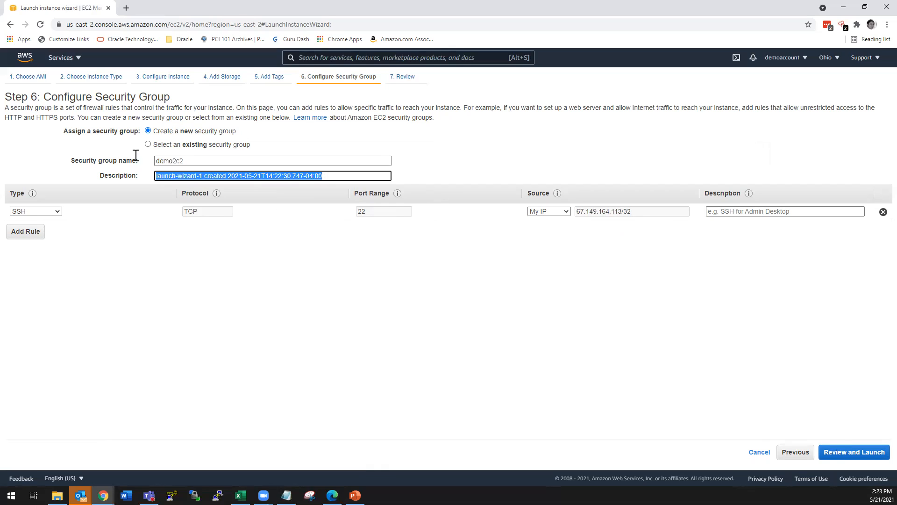
pyautogui.hotkey('ctrl', 'v')
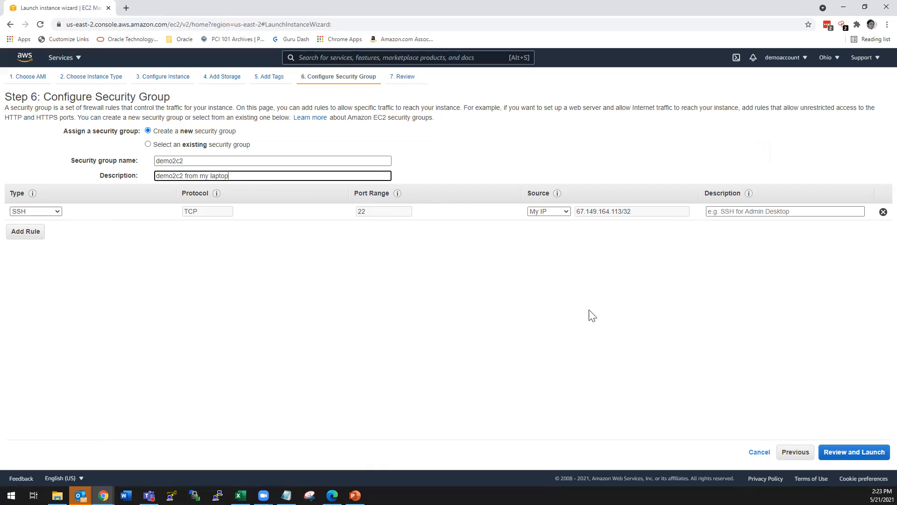
# Step: Accept the security group, review the instance configuration and proceed to the key pair selection for the launch
pyautogui.click(852, 458)
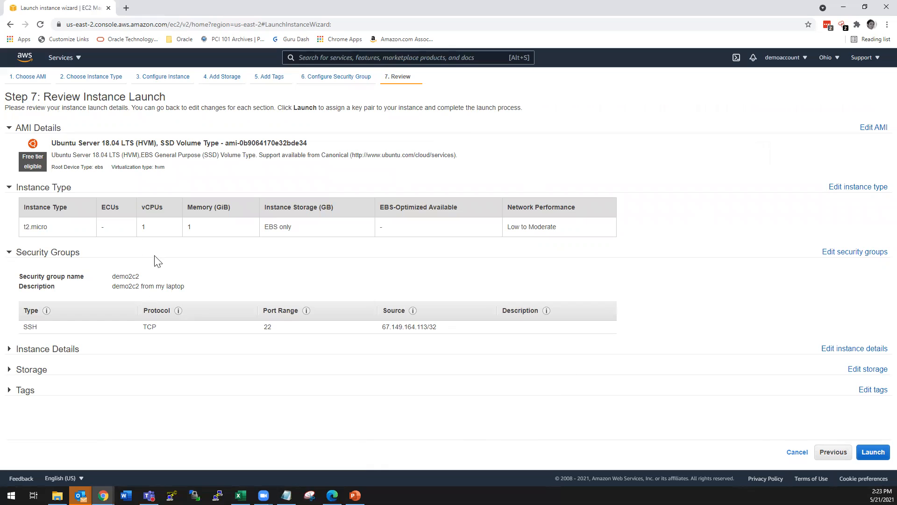
pyautogui.click(872, 452)
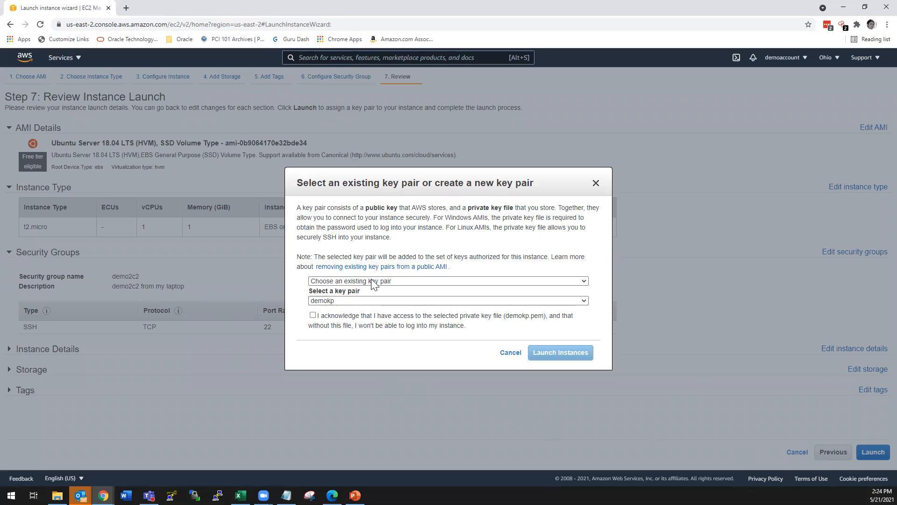
pyautogui.click(405, 281)
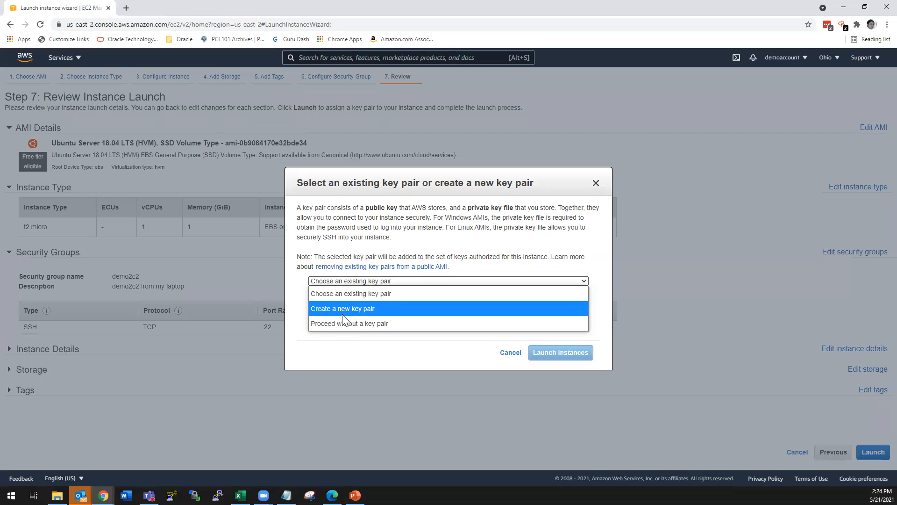
pyautogui.click(330, 310)
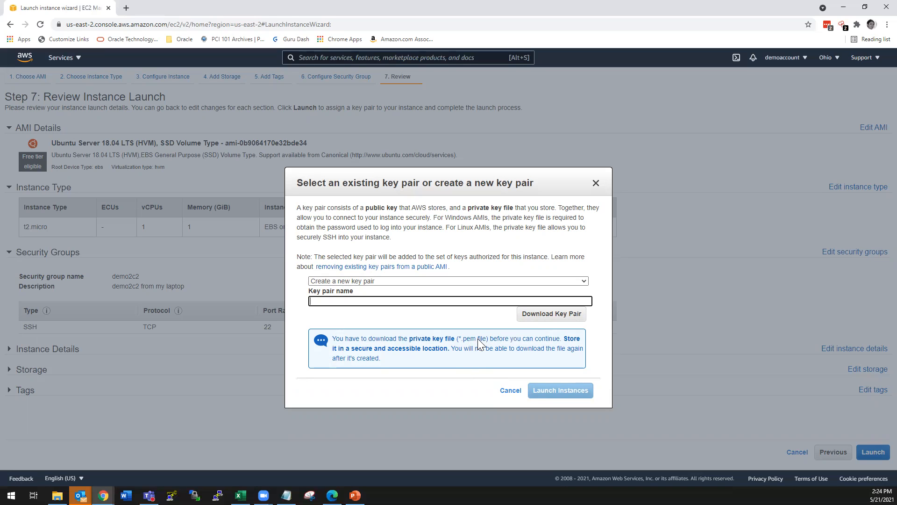
pyautogui.click(404, 282)
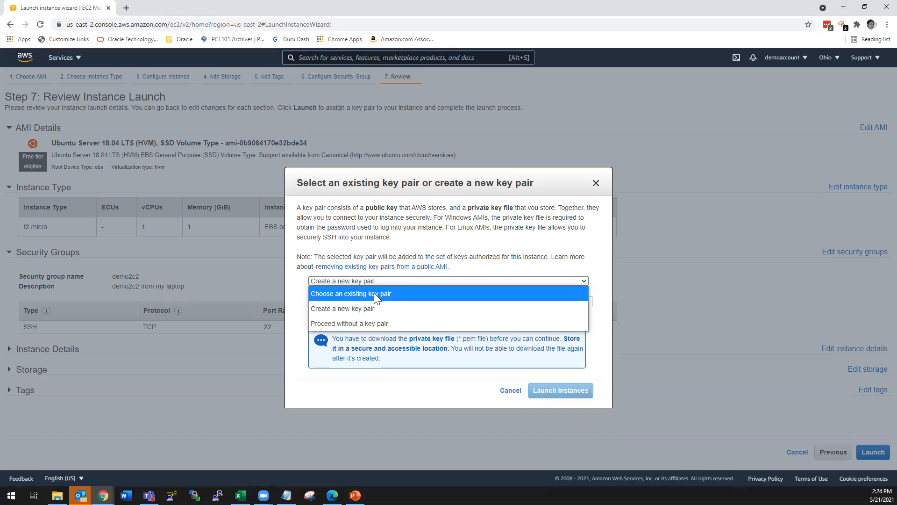
pyautogui.click(350, 295)
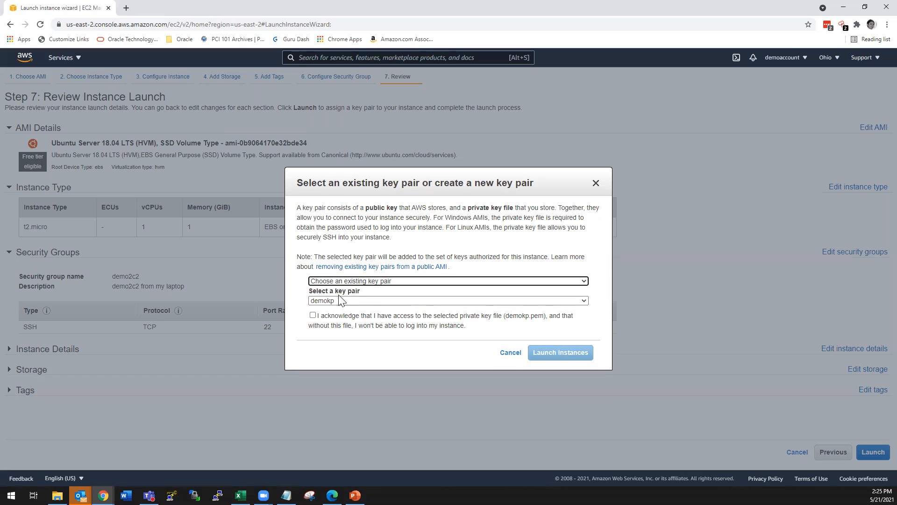
# Step: Acknowledge access to the existing demokp private key file, launch the instance and open it in the instances list
pyautogui.click(315, 315)
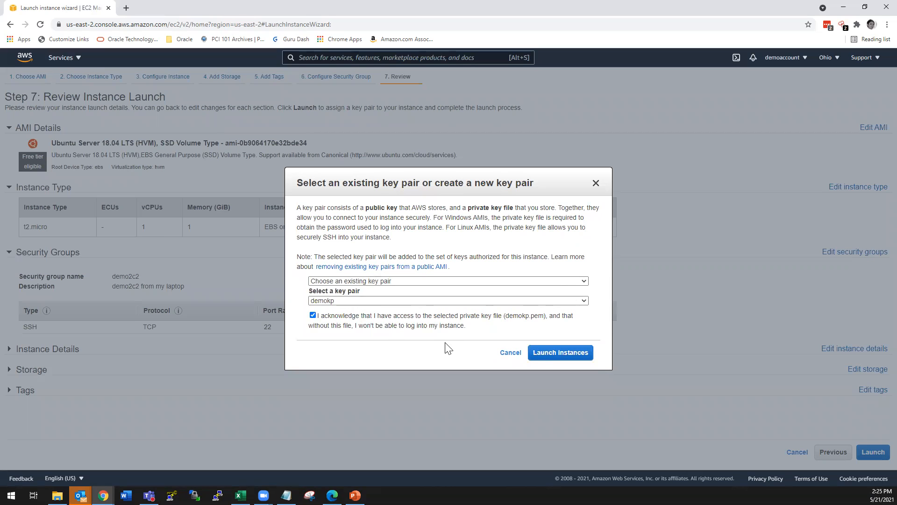
pyautogui.click(561, 354)
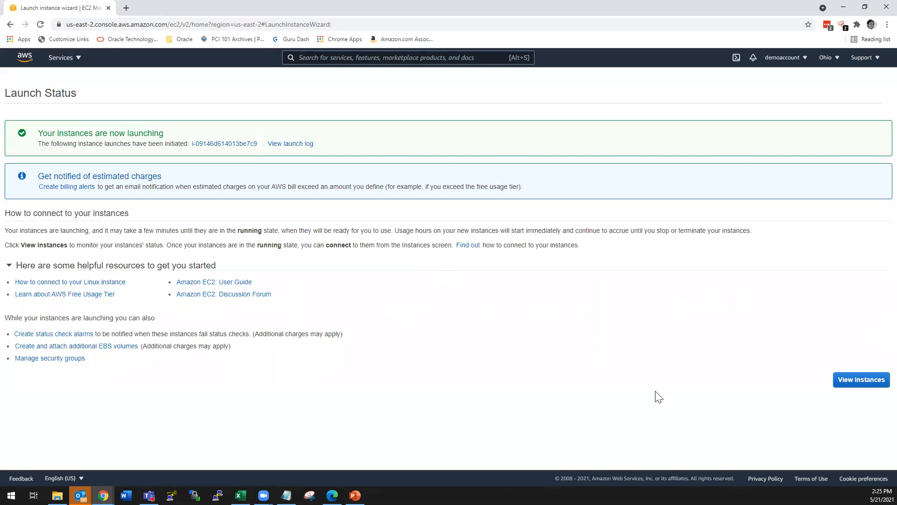
pyautogui.click(216, 144)
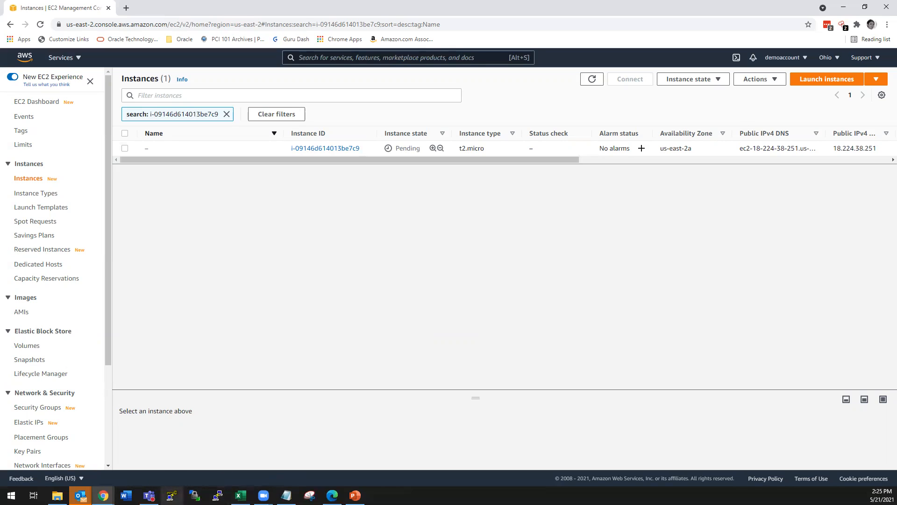
# Step: Switch to PuTTY Key Generator and import the private key file demokp.pem from the Downloads folder
pyautogui.click(171, 495)
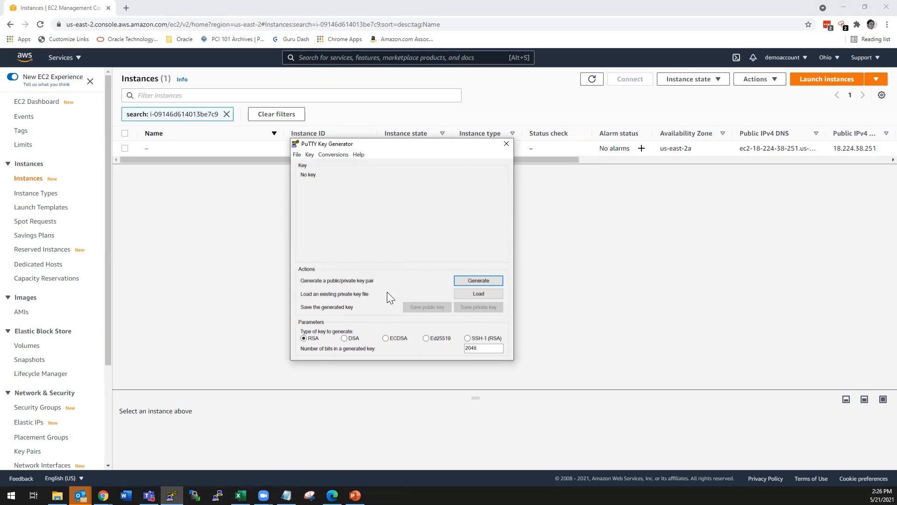
pyautogui.click(337, 156)
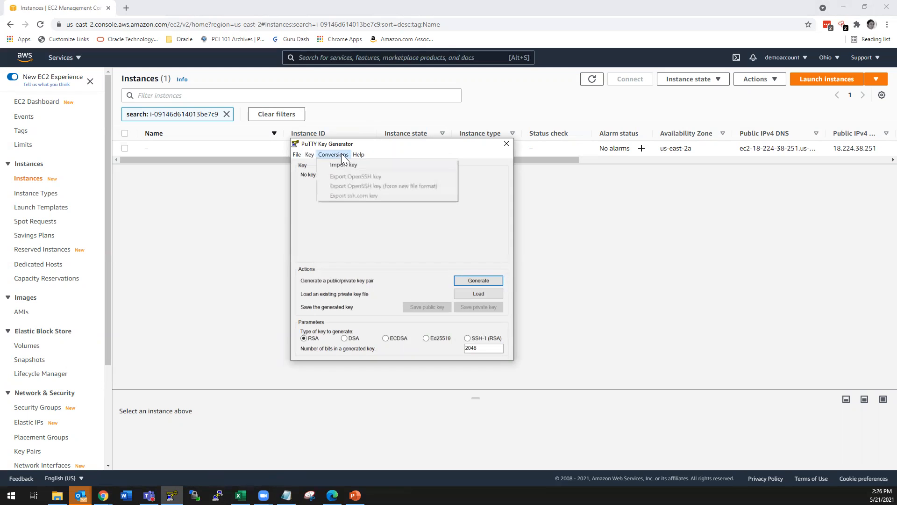
pyautogui.click(339, 164)
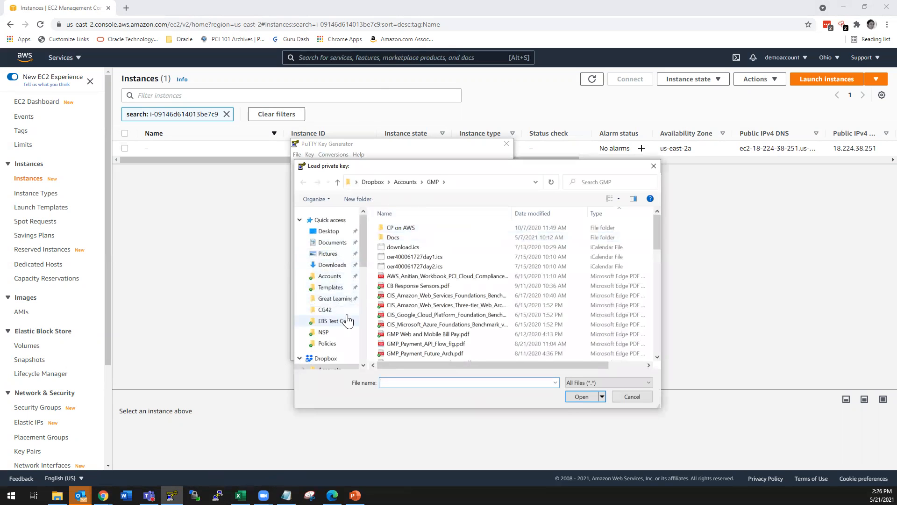
pyautogui.click(339, 266)
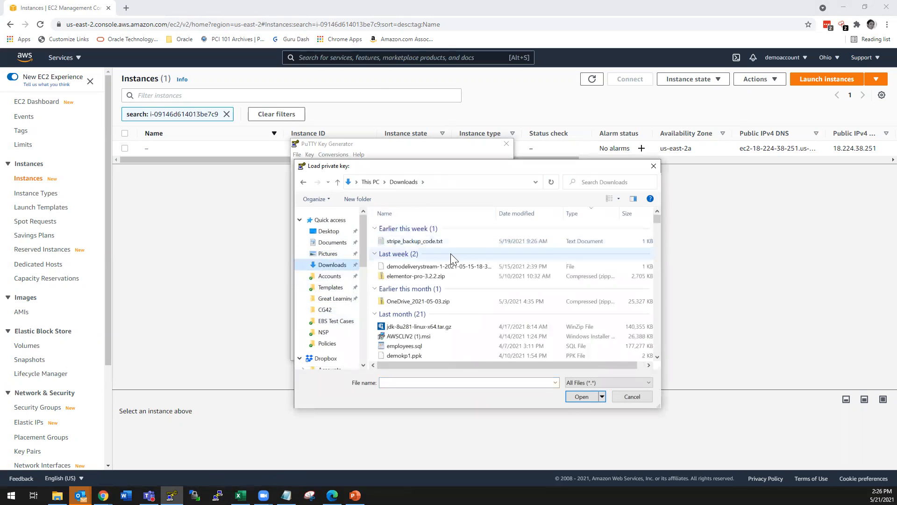
pyautogui.scroll(-1, 457, 288)
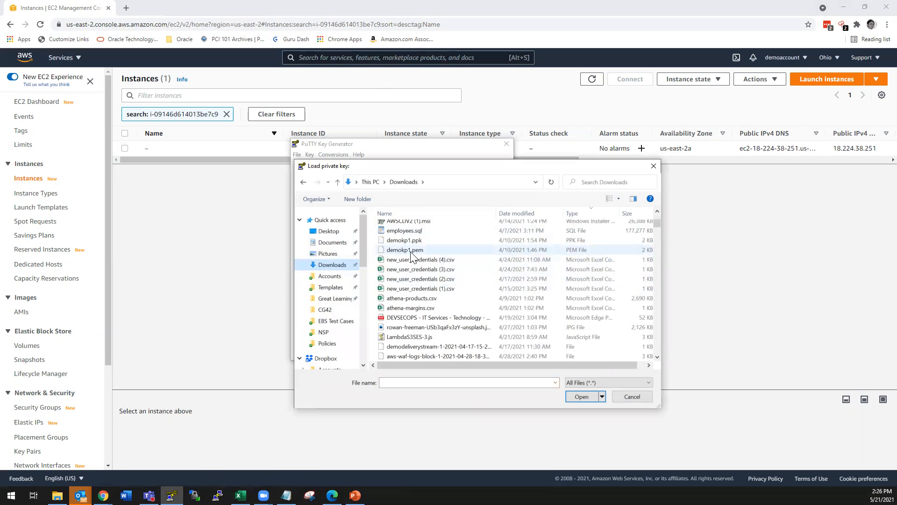
pyautogui.click(391, 253)
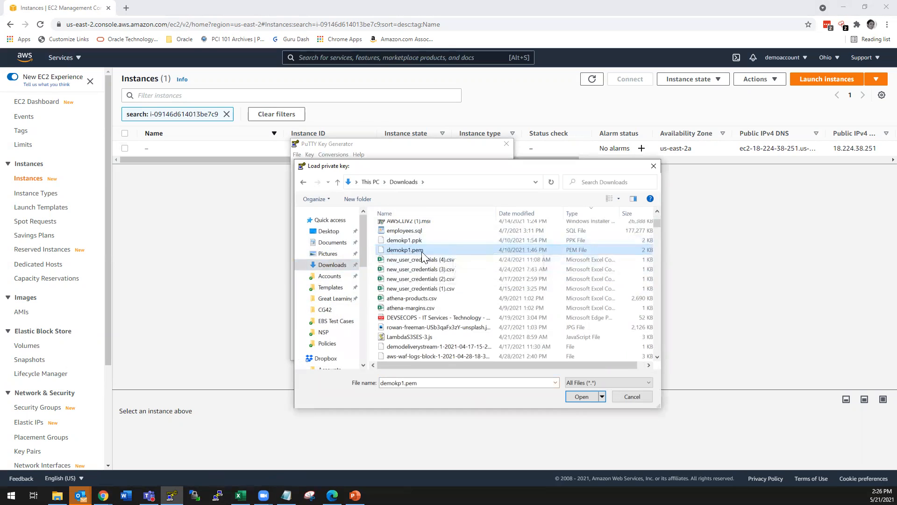
pyautogui.scroll(-6, 411, 298)
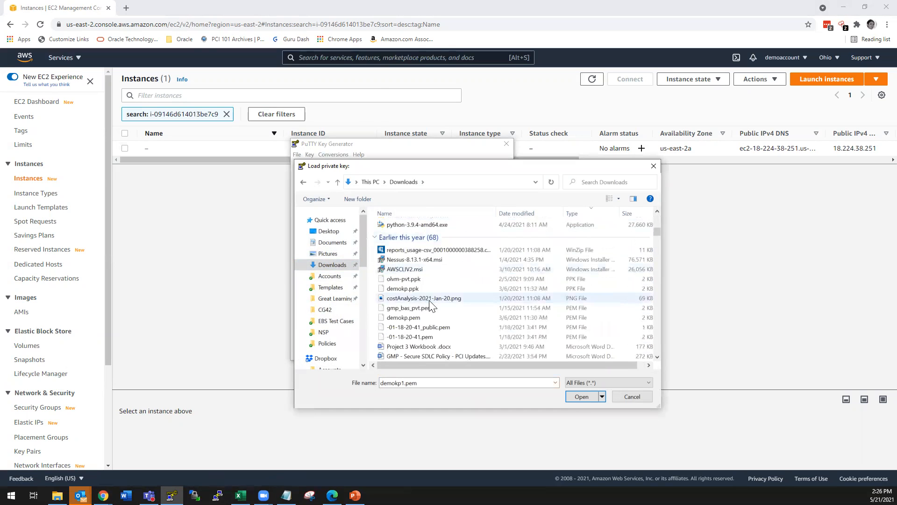
pyautogui.click(421, 288)
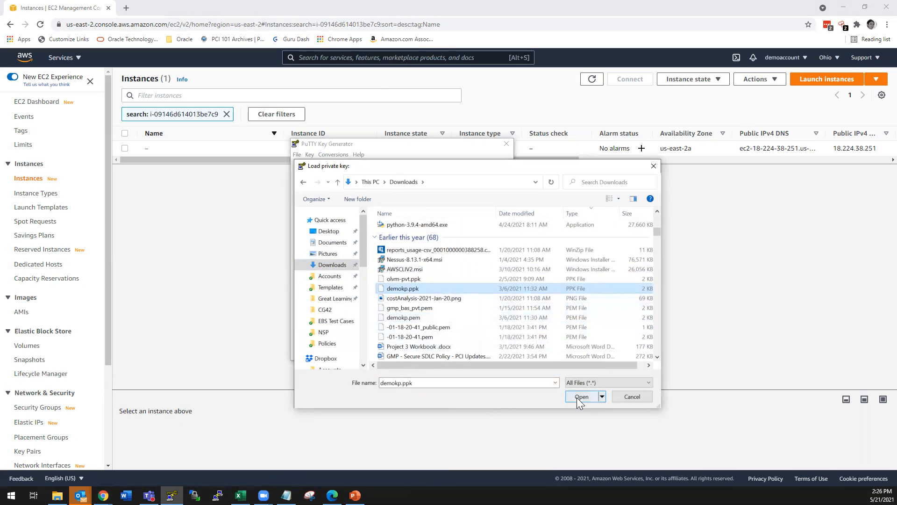
pyautogui.scroll(-1, 443, 313)
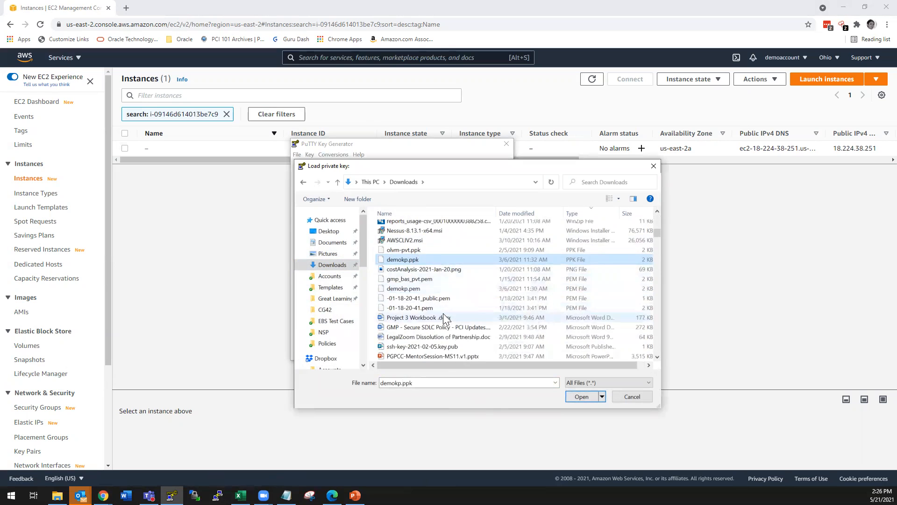
pyautogui.click(419, 289)
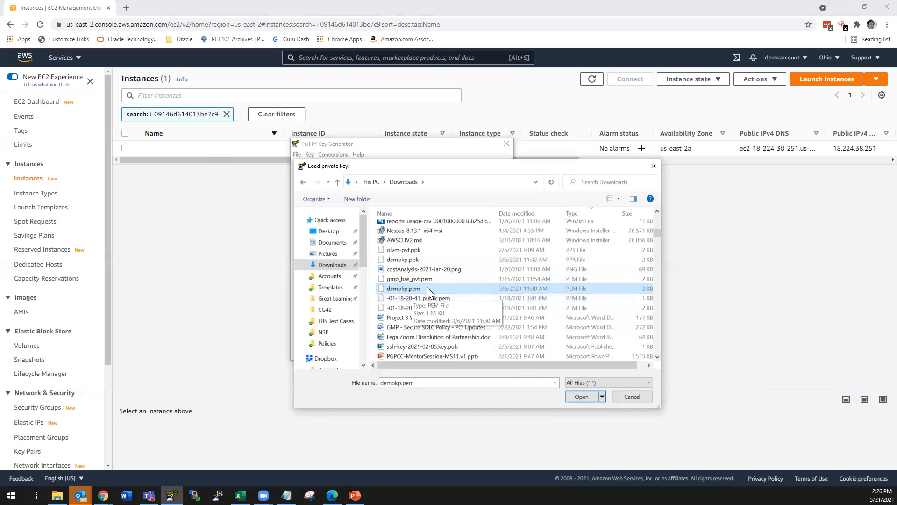
pyautogui.click(582, 397)
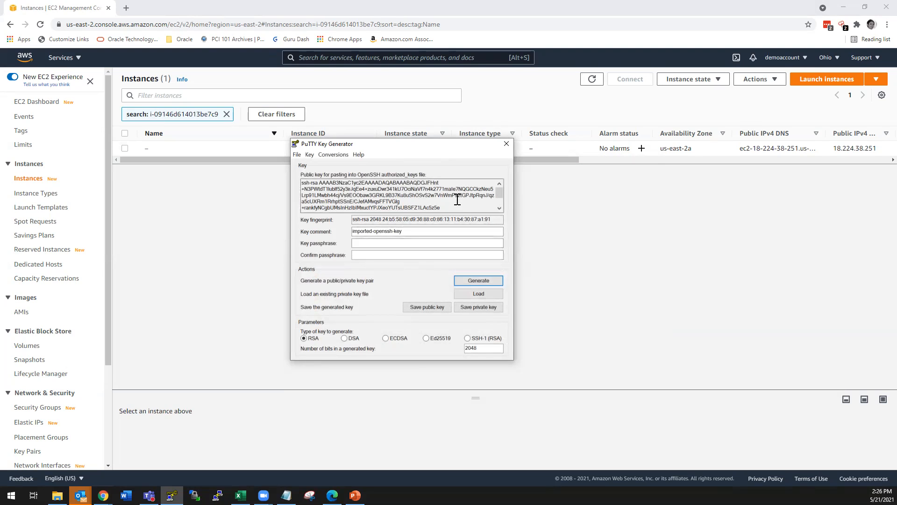
pyautogui.click(325, 155)
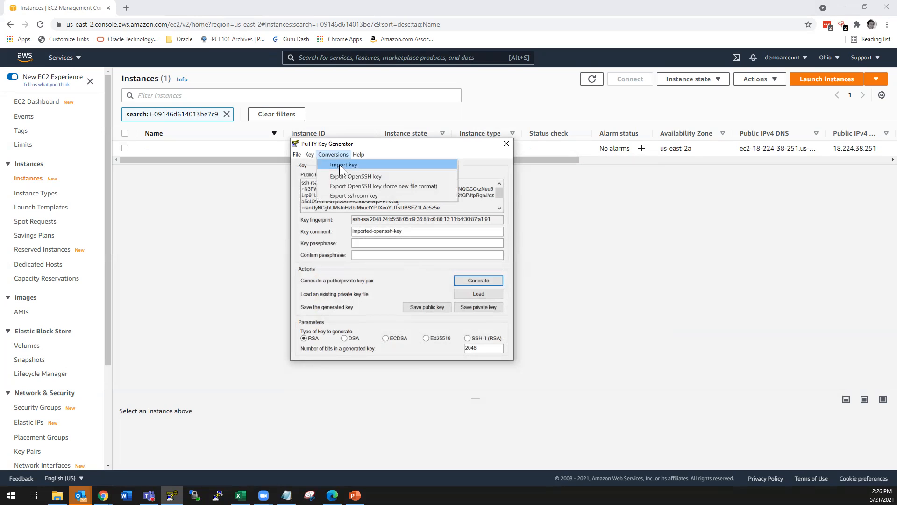
pyautogui.click(326, 240)
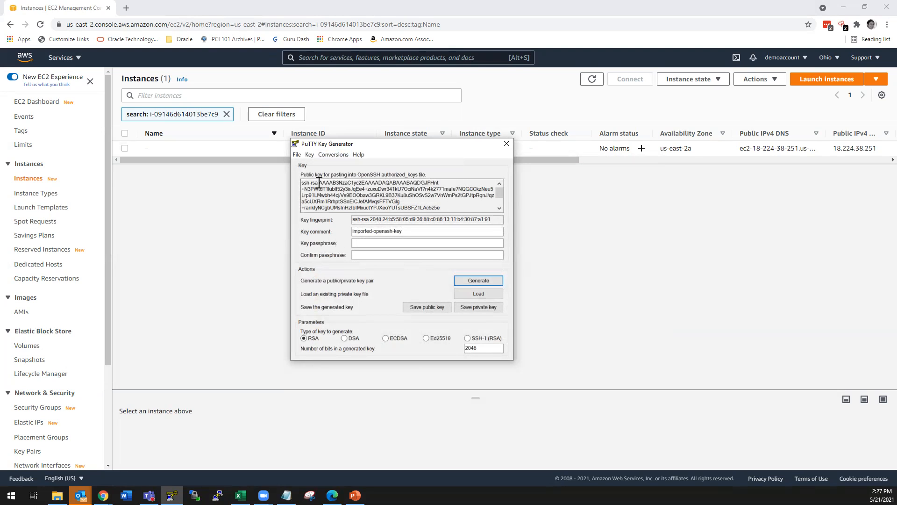
pyautogui.moveTo(312, 186); pyautogui.dragTo(439, 212)
pyautogui.click(431, 195)
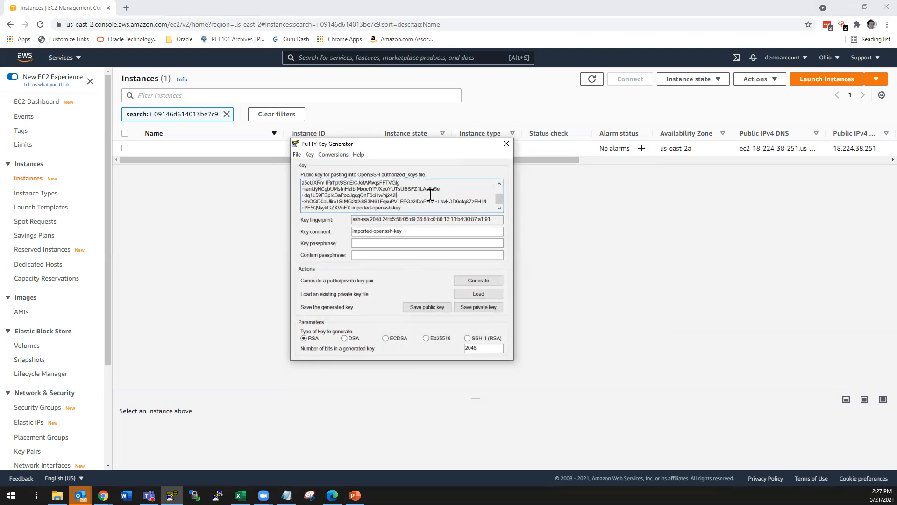
pyautogui.click(474, 308)
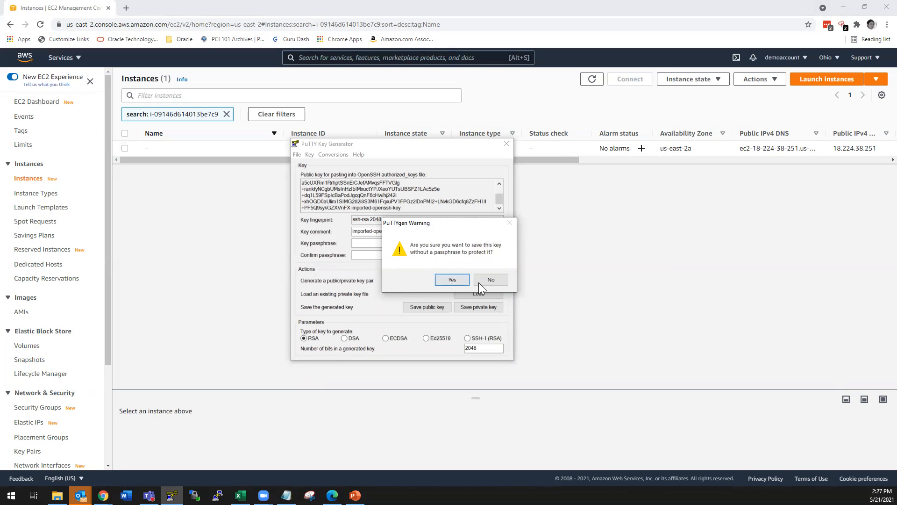
pyautogui.click(452, 279)
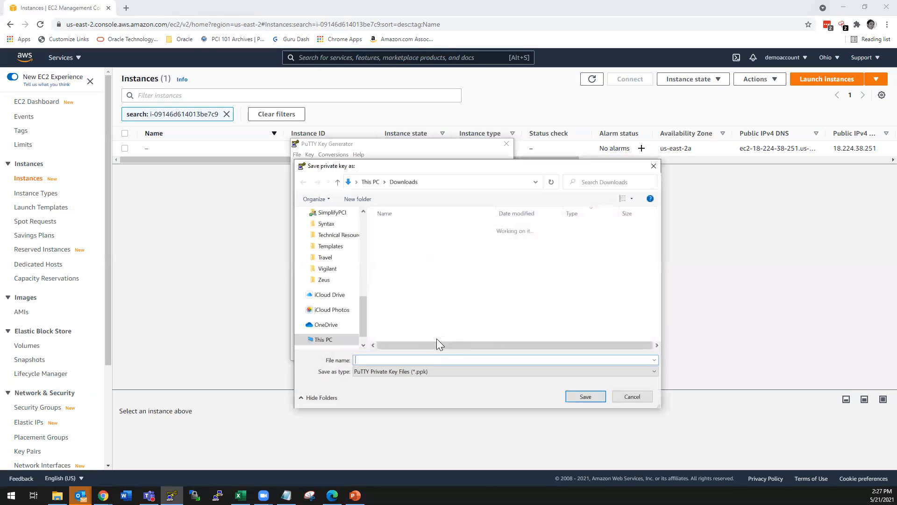
pyautogui.click(408, 277)
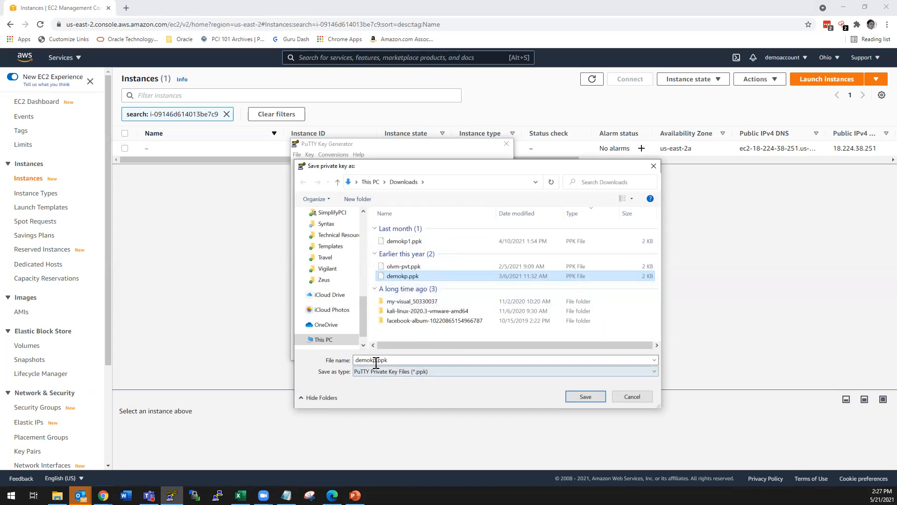
pyautogui.click(626, 394)
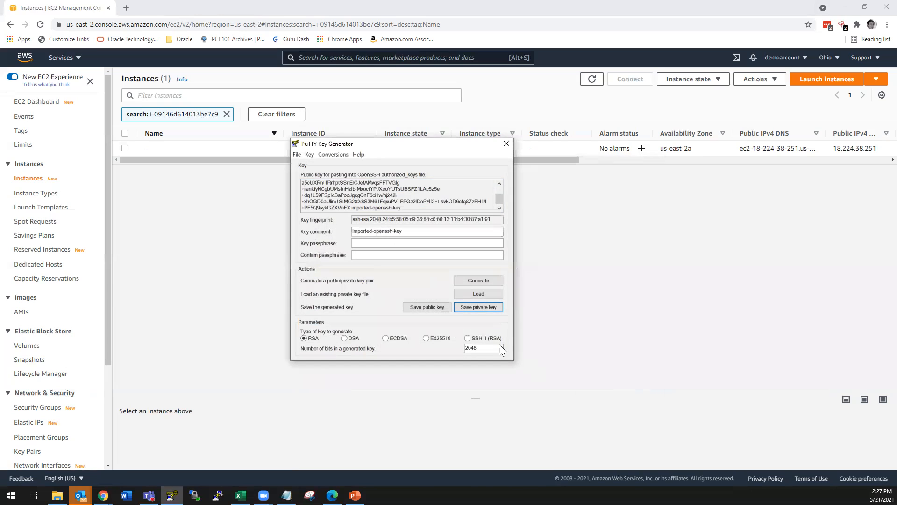
pyautogui.click(505, 146)
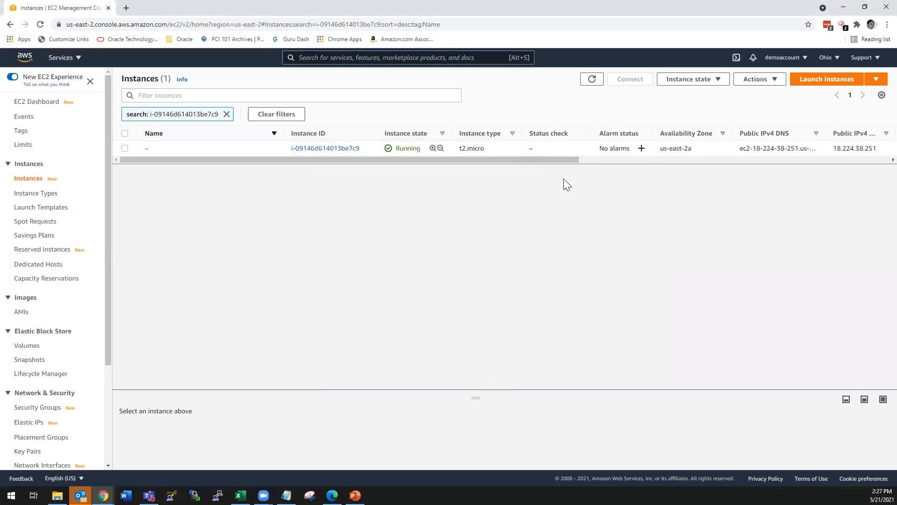
# Step: Copy the running instance's public IPv4 address 18.224.38.251, switch to PuTTY and enter it as the host name
pyautogui.moveTo(525, 159); pyautogui.dragTo(584, 160)
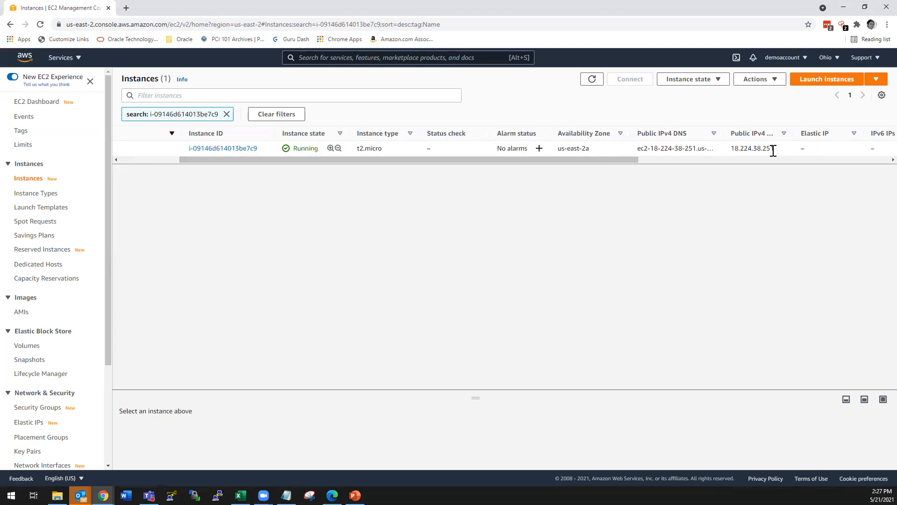
pyautogui.moveTo(774, 151); pyautogui.dragTo(730, 150)
pyautogui.hotkey('ctrl', 'c')
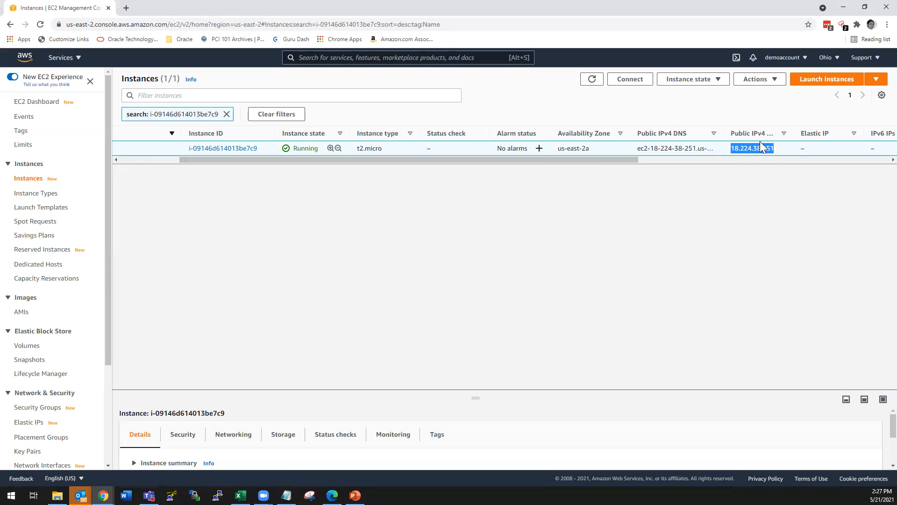
pyautogui.click(218, 496)
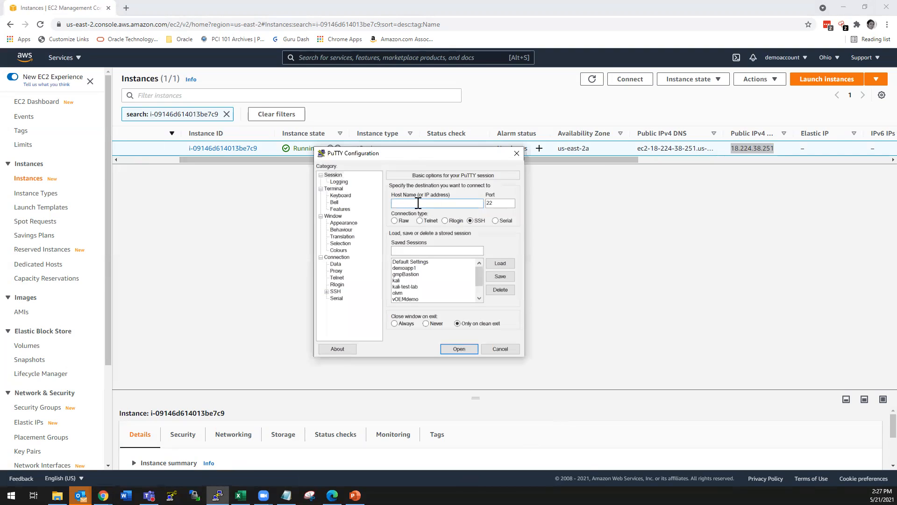
pyautogui.hotkey('ctrl', 'v')
# Step: In the SSH authentication settings, choose demokp.ppk from the Downloads folder as the private key file
pyautogui.click(326, 291)
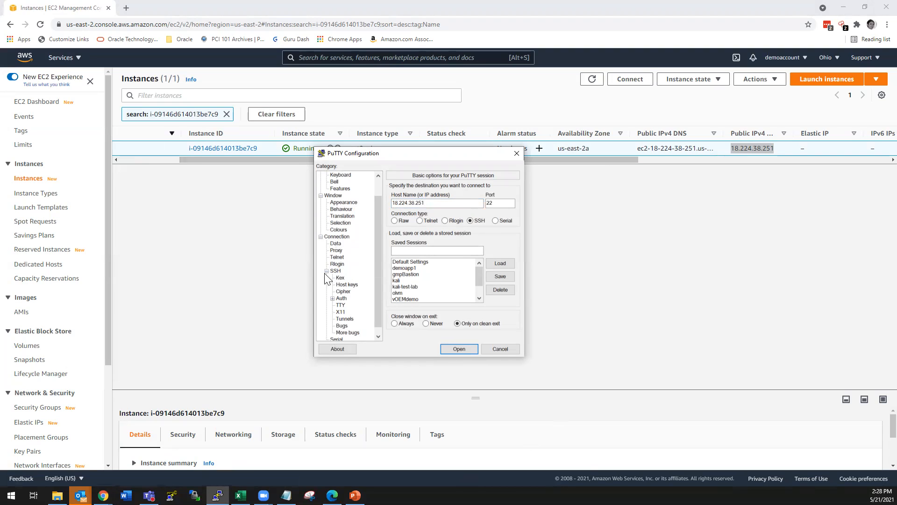
pyautogui.click(342, 298)
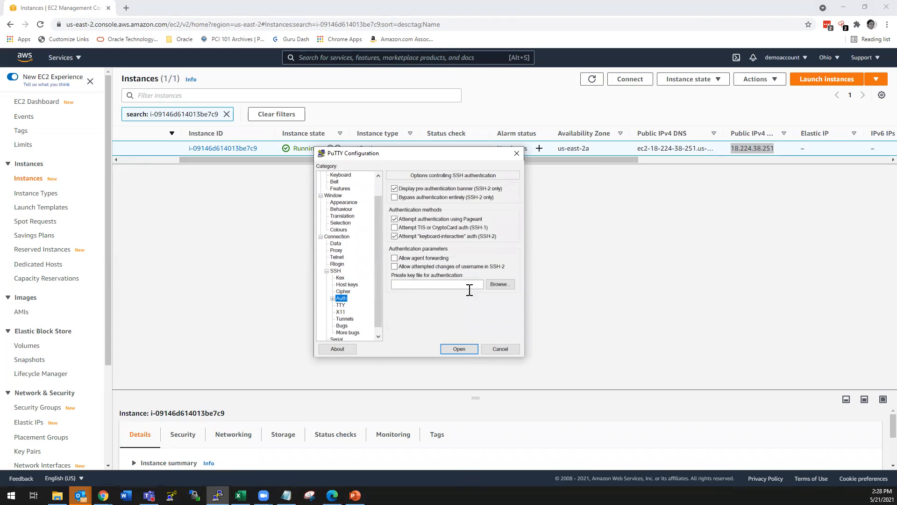
pyautogui.click(502, 283)
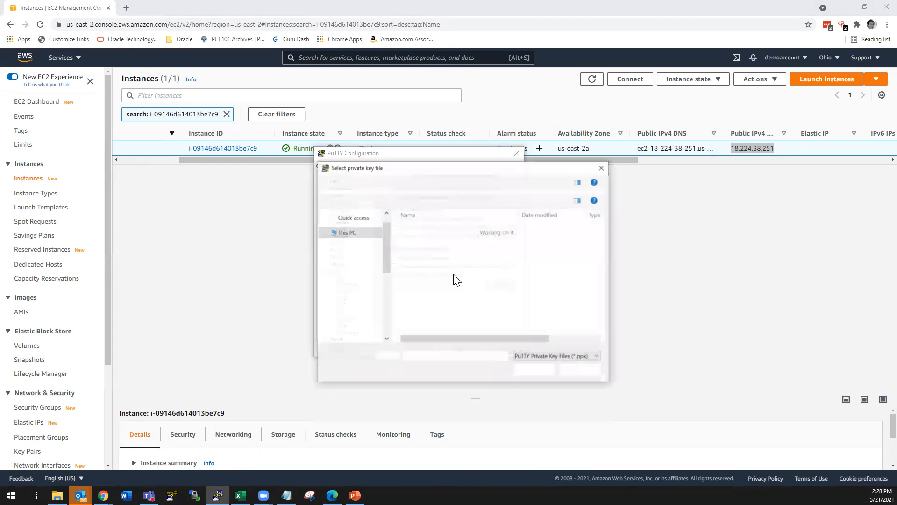
pyautogui.click(431, 279)
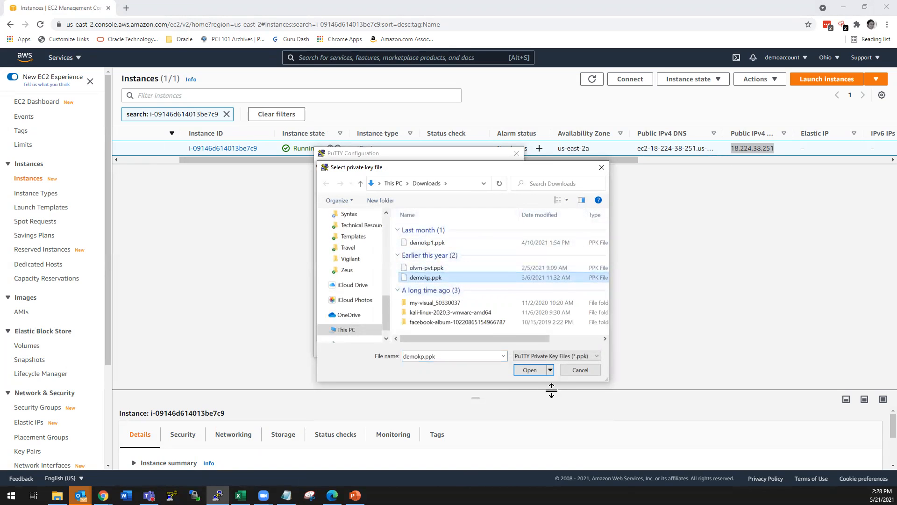
pyautogui.click(530, 370)
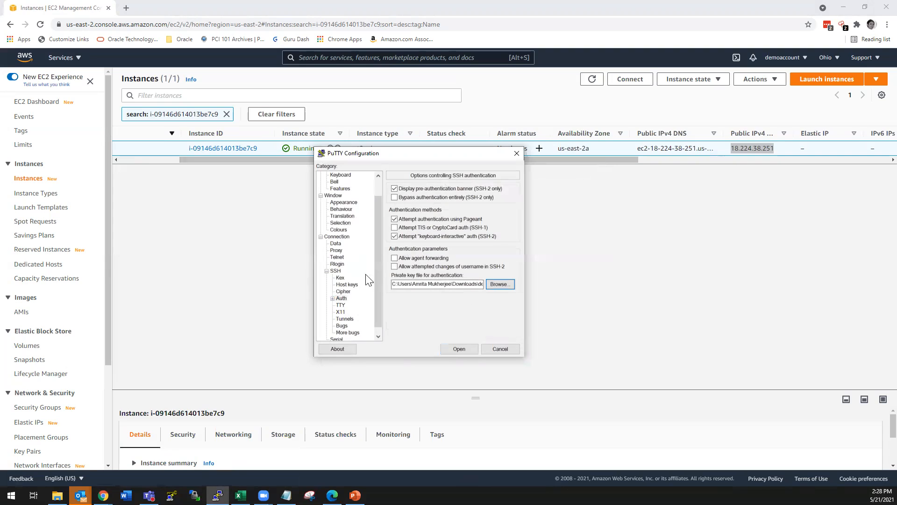
# Step: Set the auto-login username of the connection to ubuntu
pyautogui.click(335, 243)
pyautogui.click(481, 196)
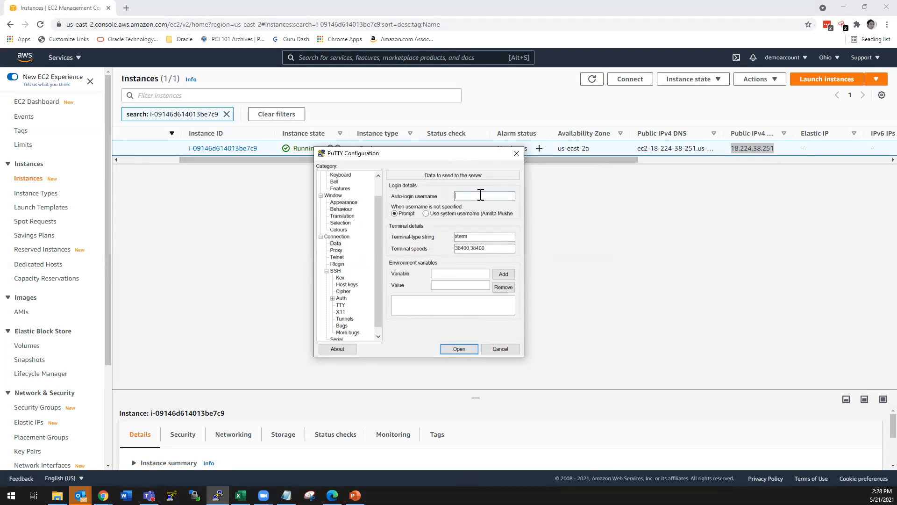
pyautogui.write('ubunyu')
pyautogui.press('BackSpace')
pyautogui.press('BackSpace')
pyautogui.write('tu')
# Step: Check the session's destination settings, open the SSH connection on port 22 and add the server's host key to the cache
pyautogui.scroll(1, 362, 184)
pyautogui.click(337, 176)
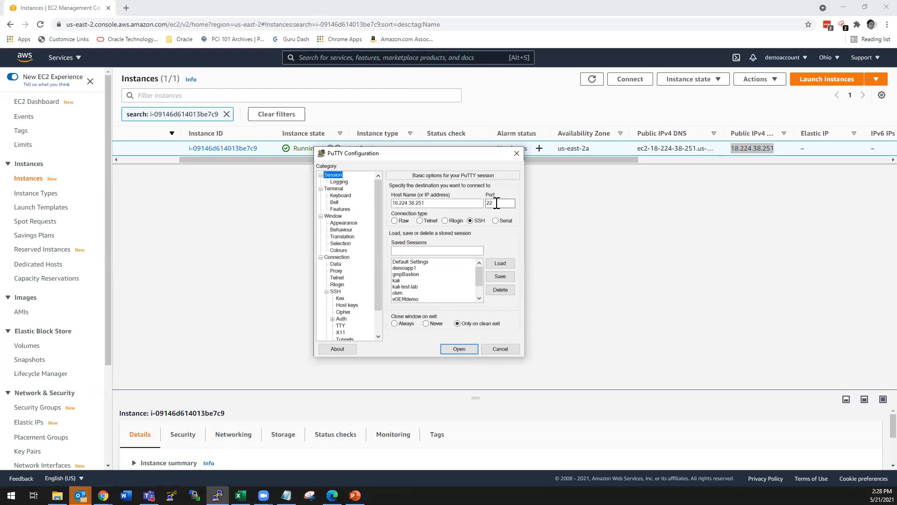
pyautogui.click(455, 348)
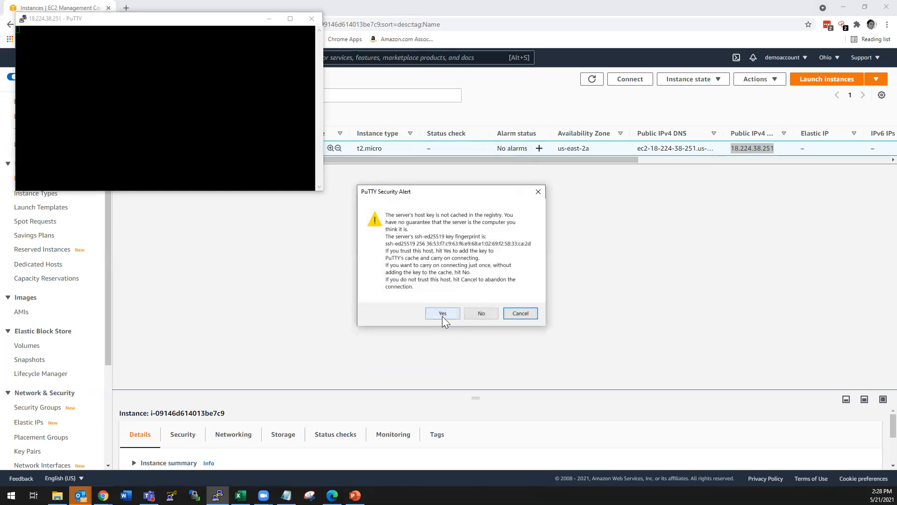
pyautogui.click(443, 314)
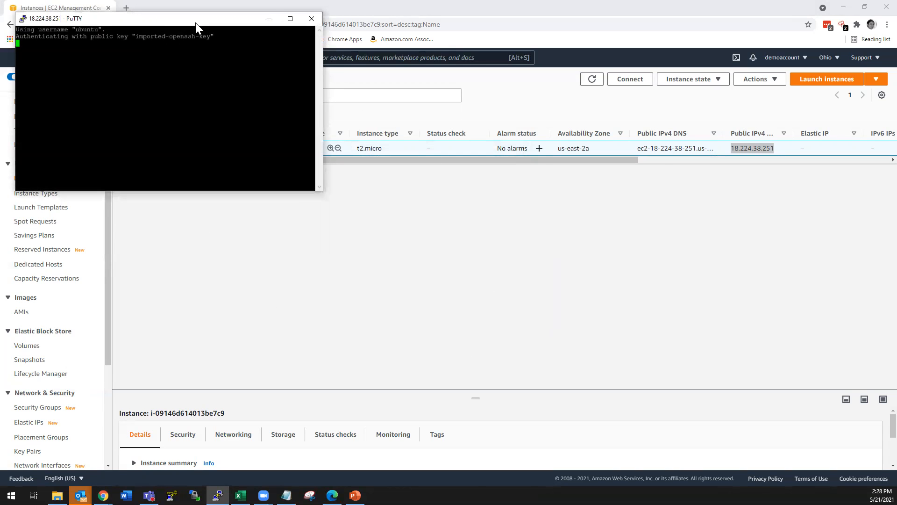
# Step: Maximize the terminal to examine the Ubuntu login output and minimize it to return to the EC2 instances list
pyautogui.moveTo(195, 23); pyautogui.dragTo(531, 106)
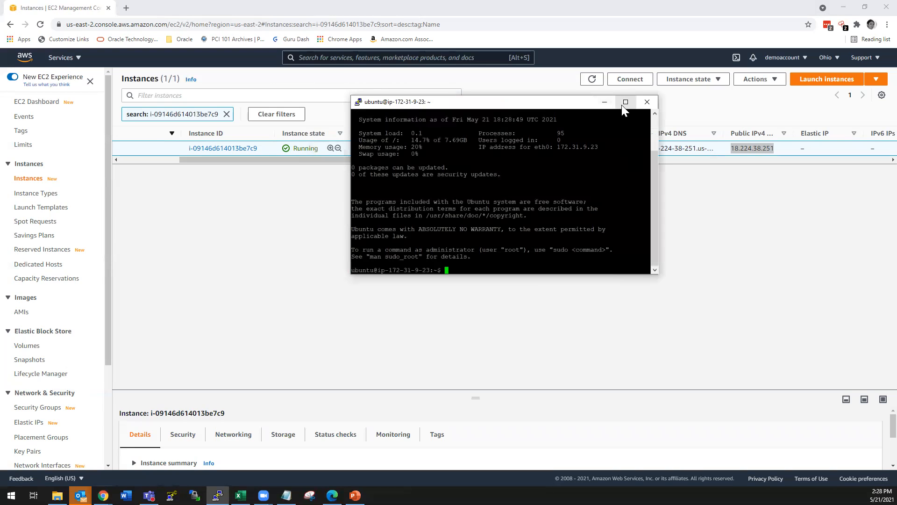
pyautogui.click(625, 102)
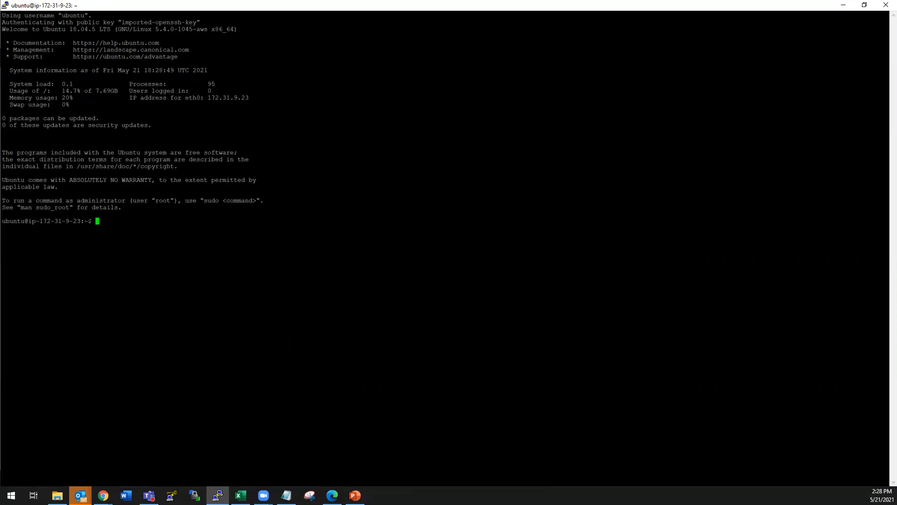
pyautogui.click(844, 7)
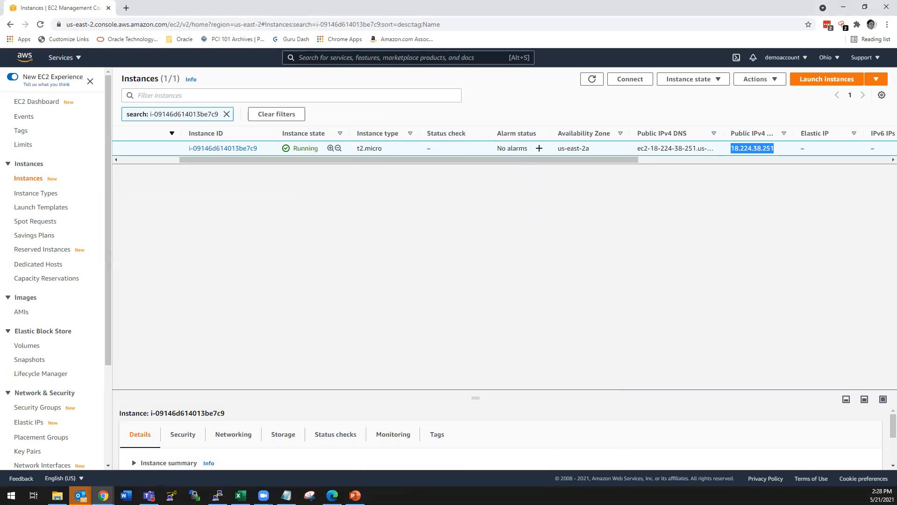